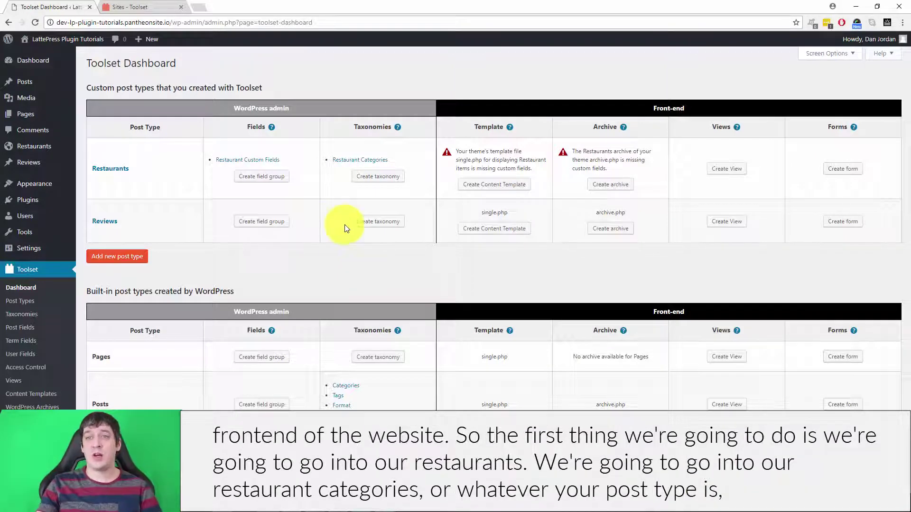
Go to Restaurants > Restaurant Categories in the sidebar
click(112, 174)
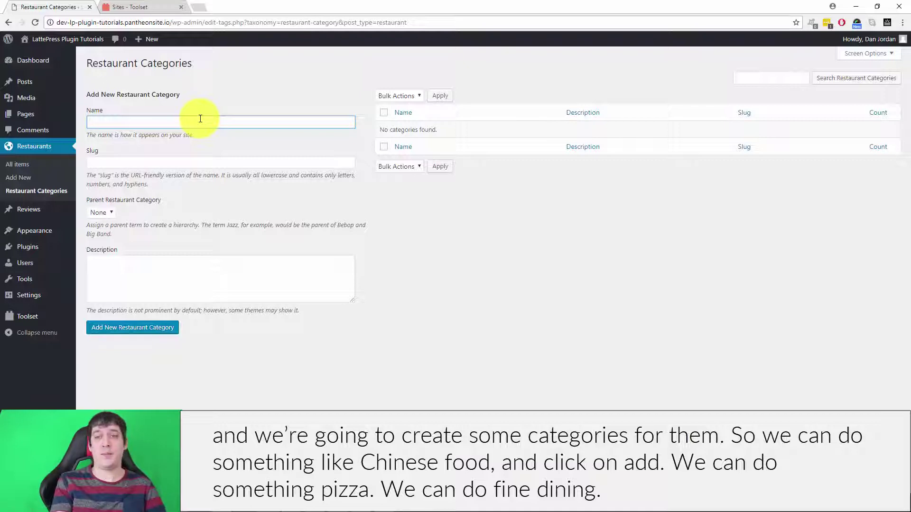
Add the categories Chinese Food, Pizza and Fine Dining one after another
text(Chinese Food)
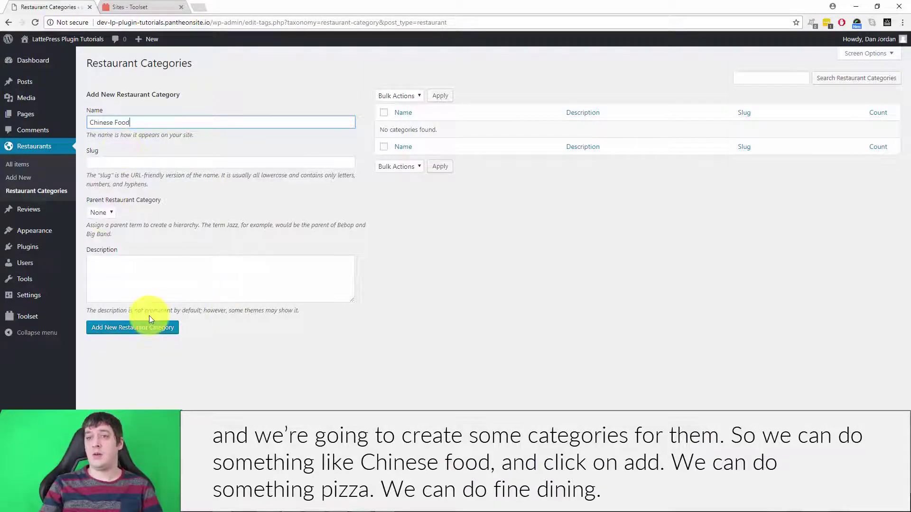
click(126, 335)
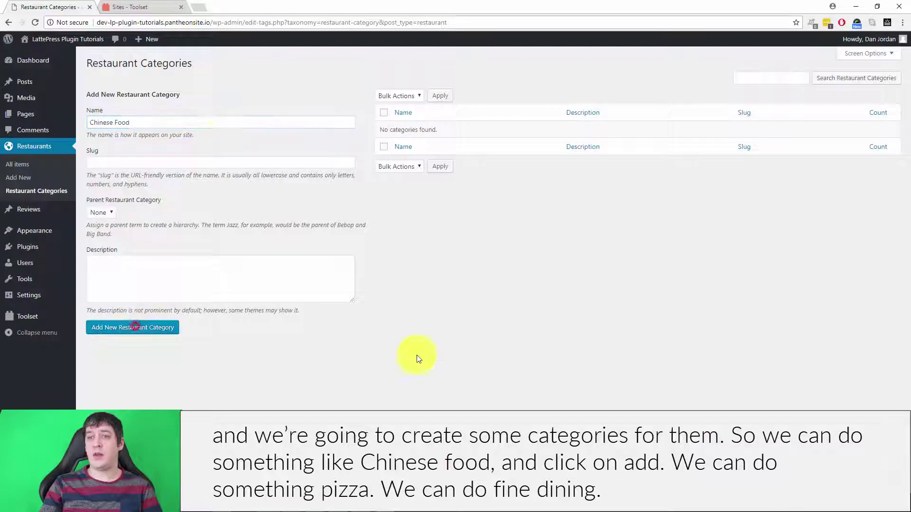
click(158, 121)
text(Pizza)
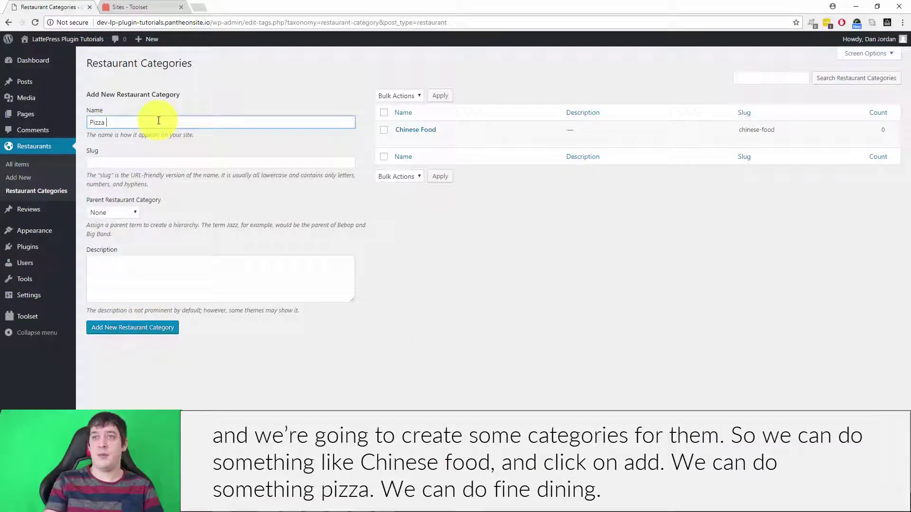
click(152, 327)
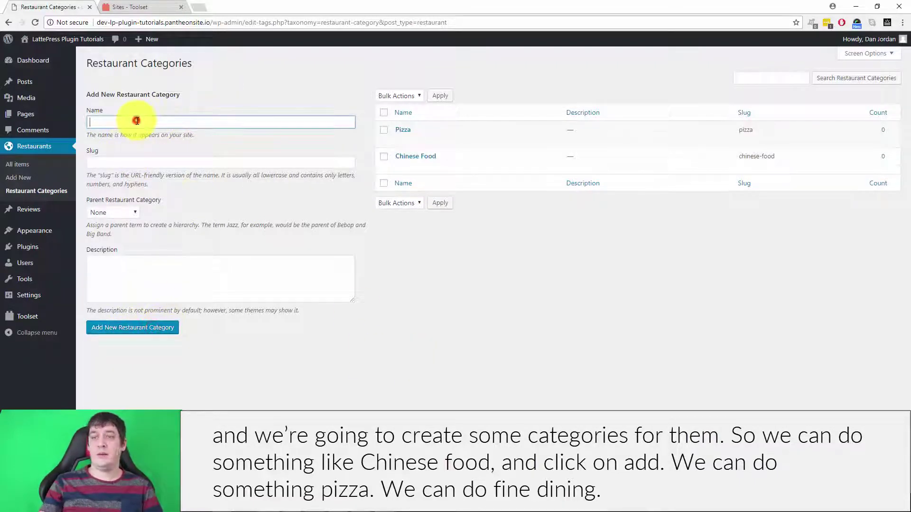
click(137, 120)
text(F)
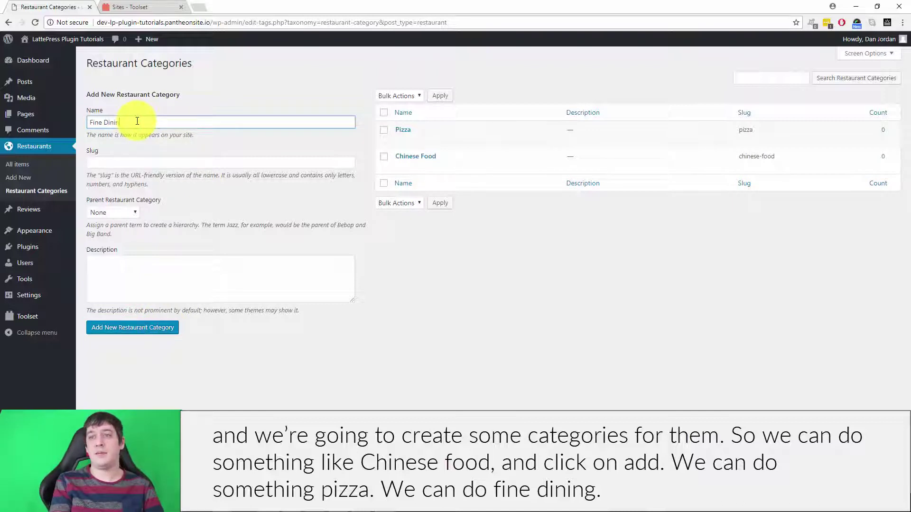
text(ine Dining)
click(146, 328)
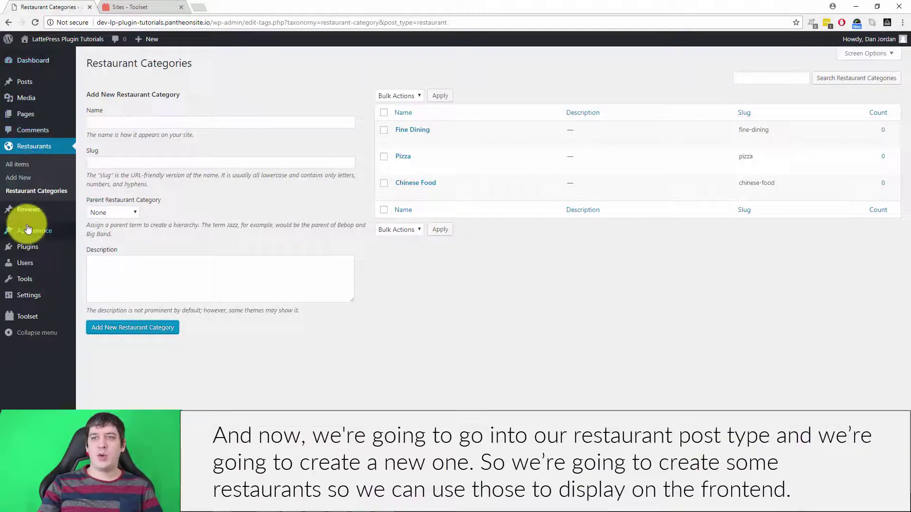
Start a new restaurant titled 'Dan's Pizza Shack' and open a new browser tab
click(19, 176)
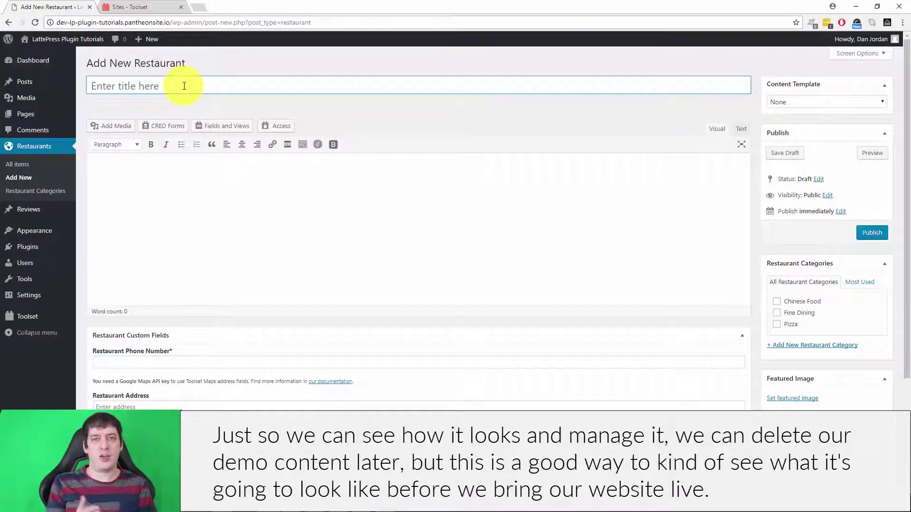
click(184, 86)
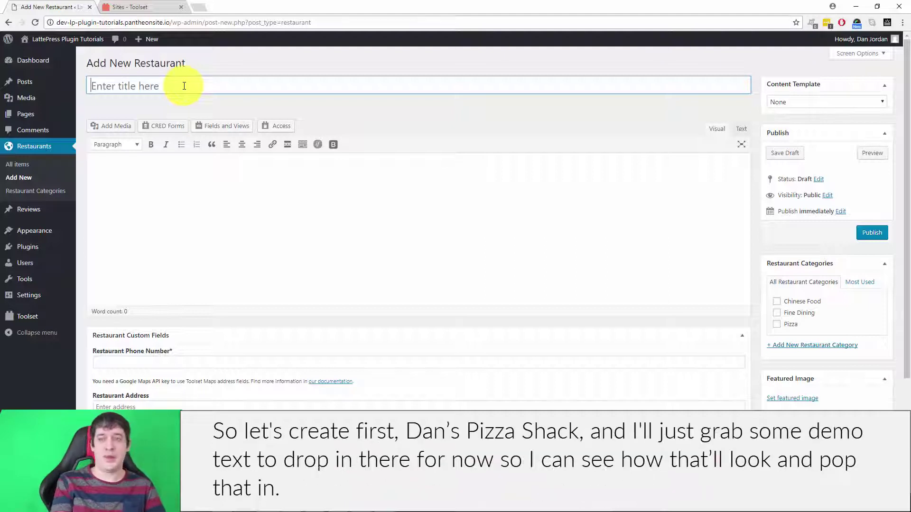
text(Dans)
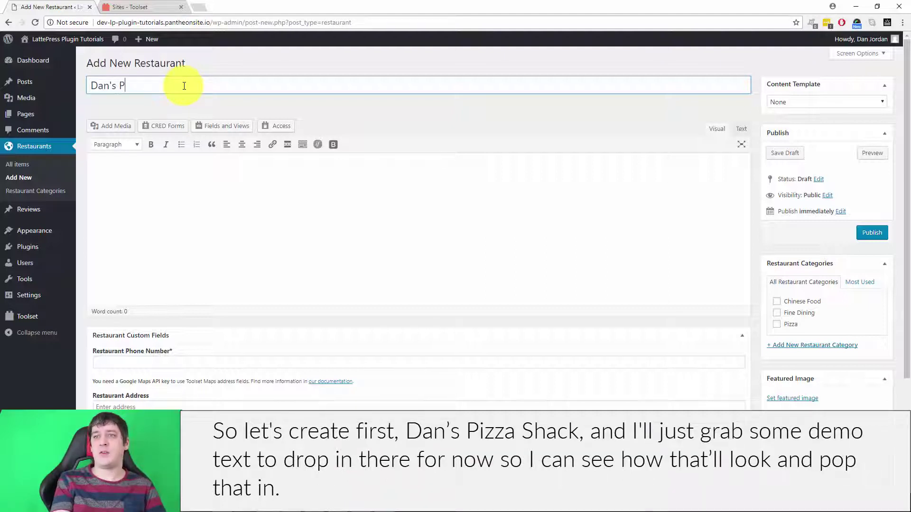
click(205, 187)
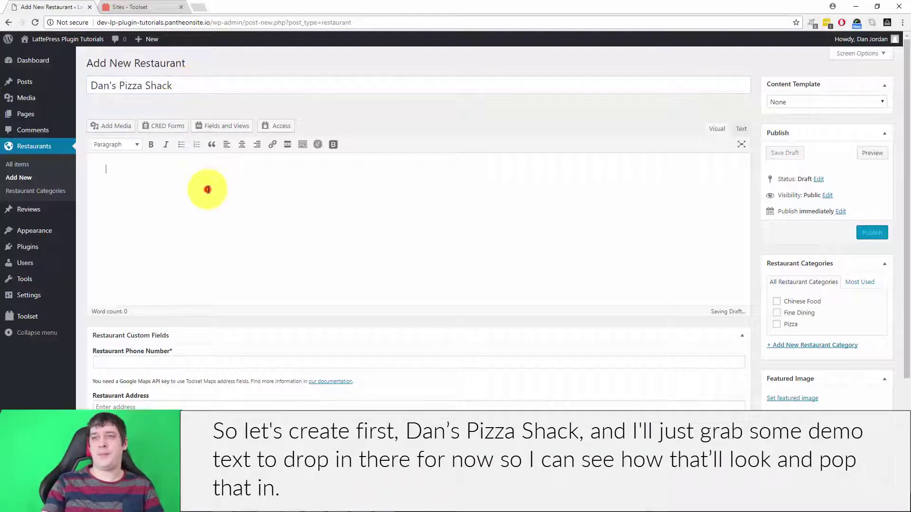
key(ctrl+t)
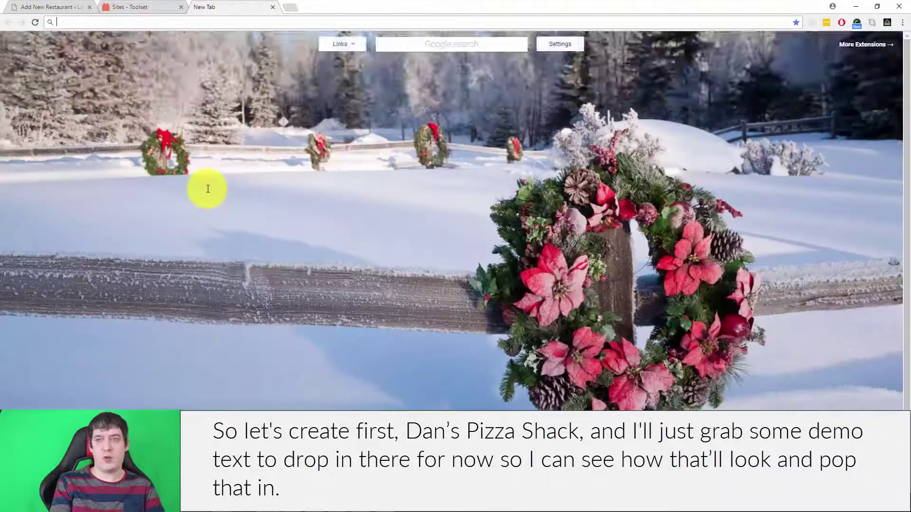
Search 'lorem ipsum', copy lipsum.com's first paragraph, and return to the draft's body
text(lorim ipsum)
key(Return)
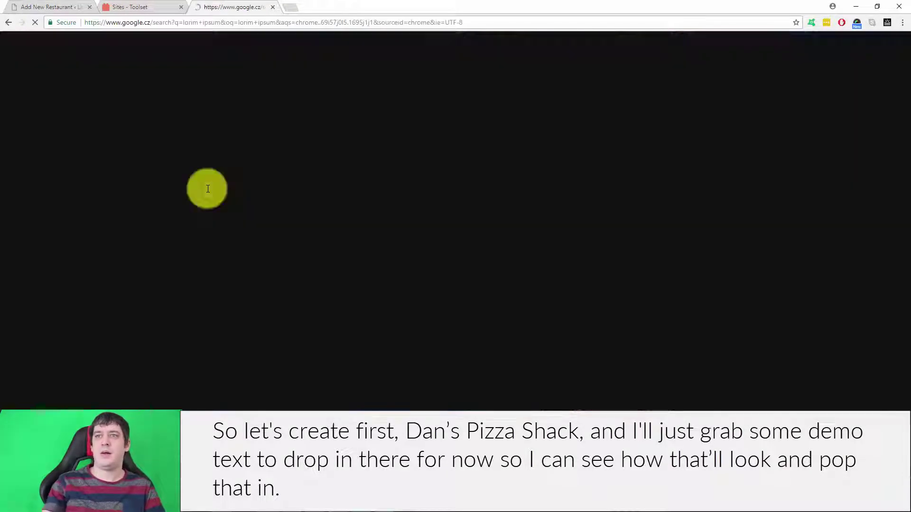
click(151, 151)
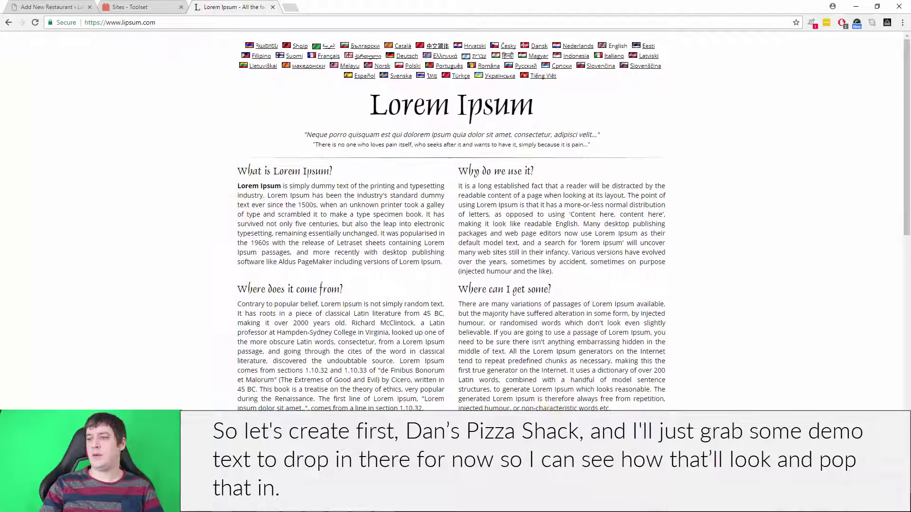
drag(240, 167, 412, 223)
key(ctrl+c)
click(52, 7)
click(192, 177)
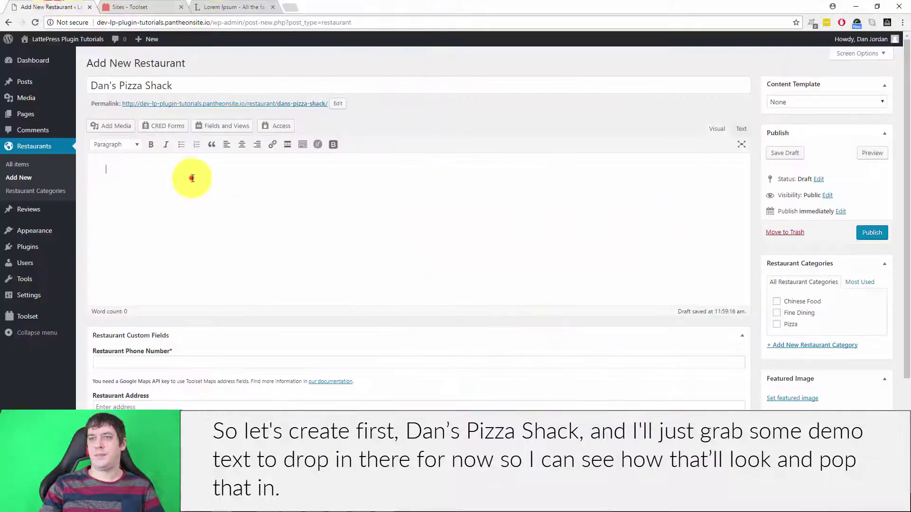
Paste the lorem paragraph into the body and enter the restaurant's phone number
key(ctrl+v)
click(181, 7)
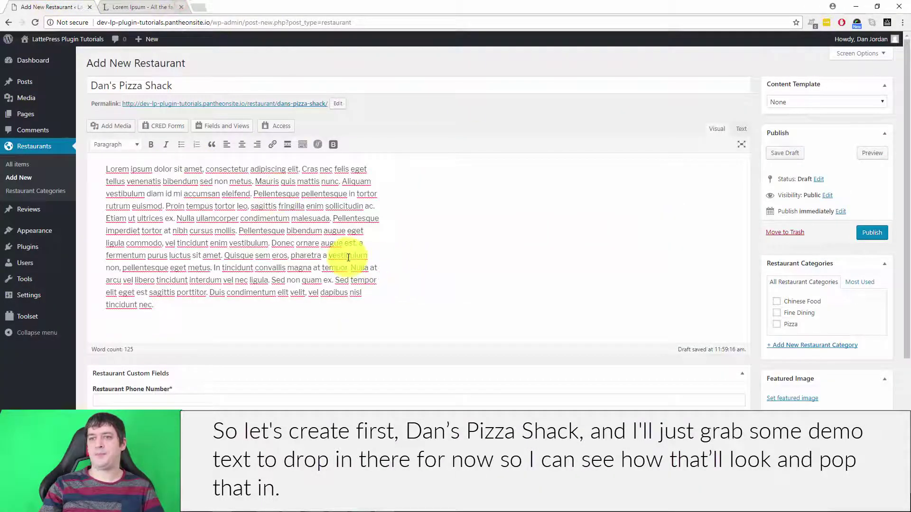
scroll(433, 336, down, 4)
click(173, 216)
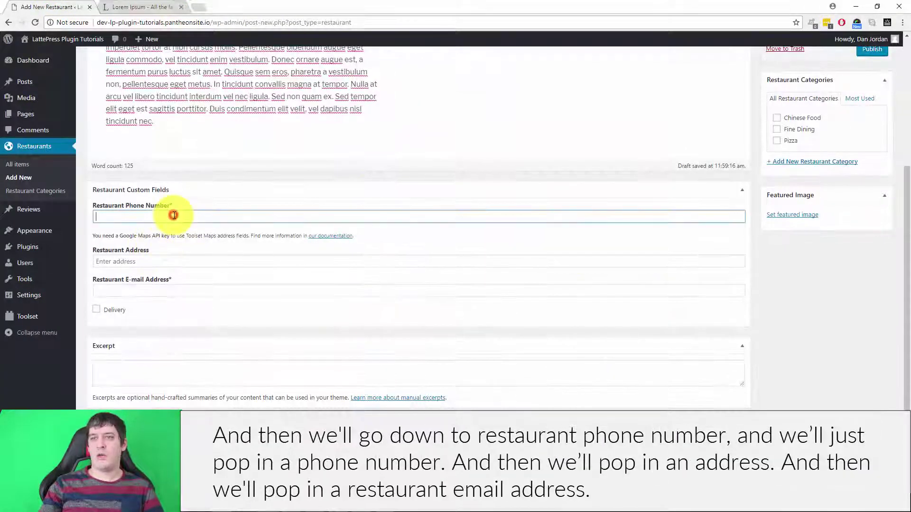
text(555-5555)
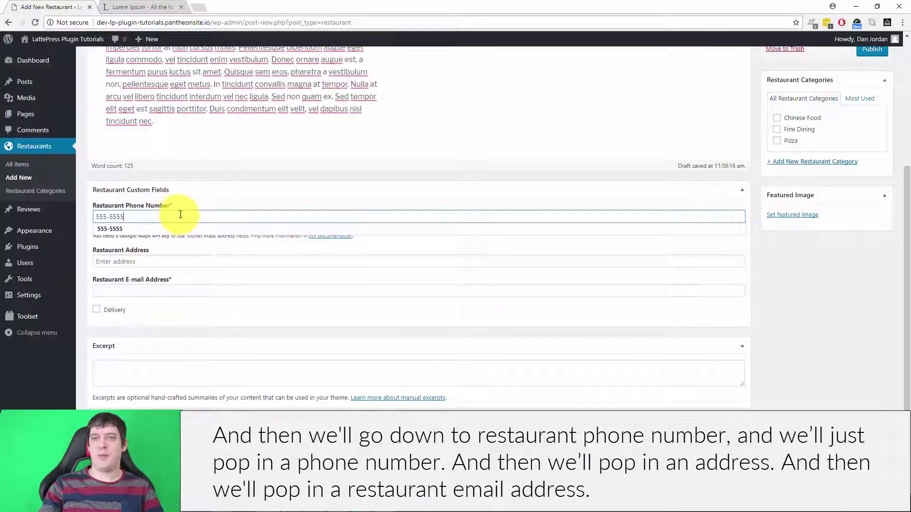
click(173, 260)
click(420, 243)
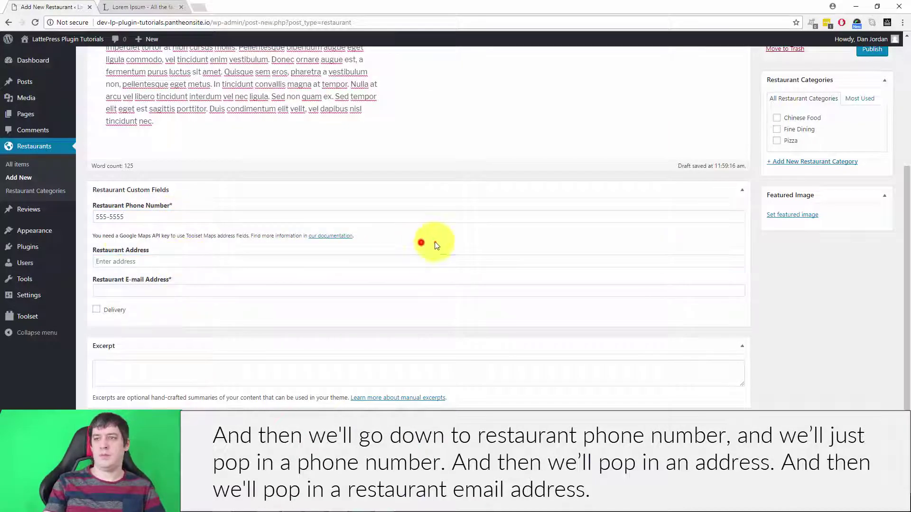
Enter the restaurant's street address and e-mail address, and tick Delivery
click(104, 261)
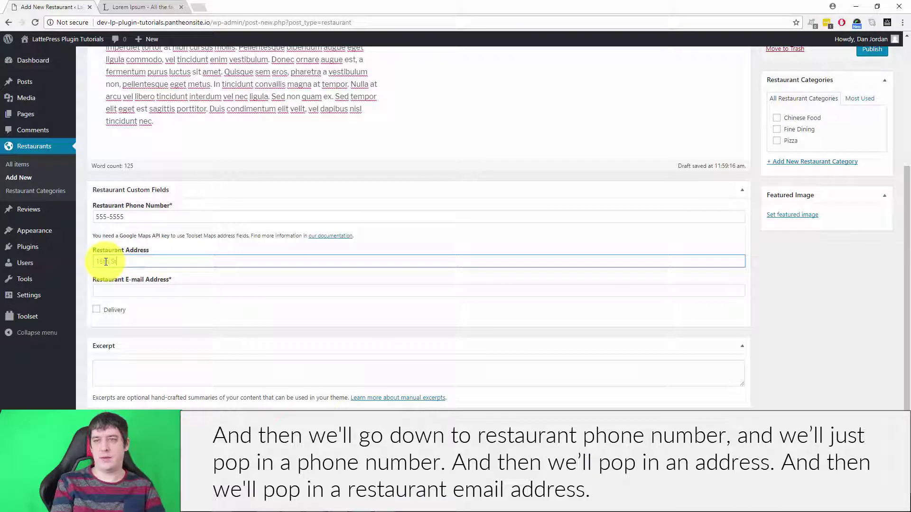
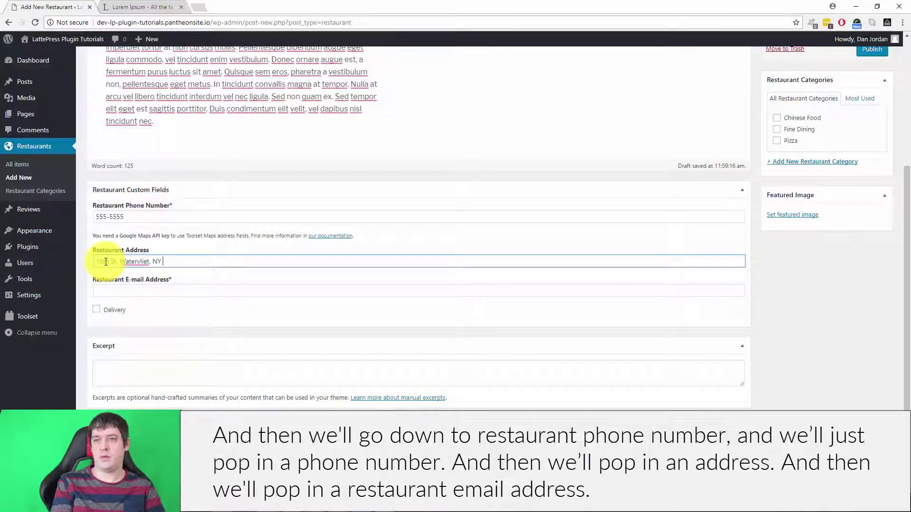
click(142, 290)
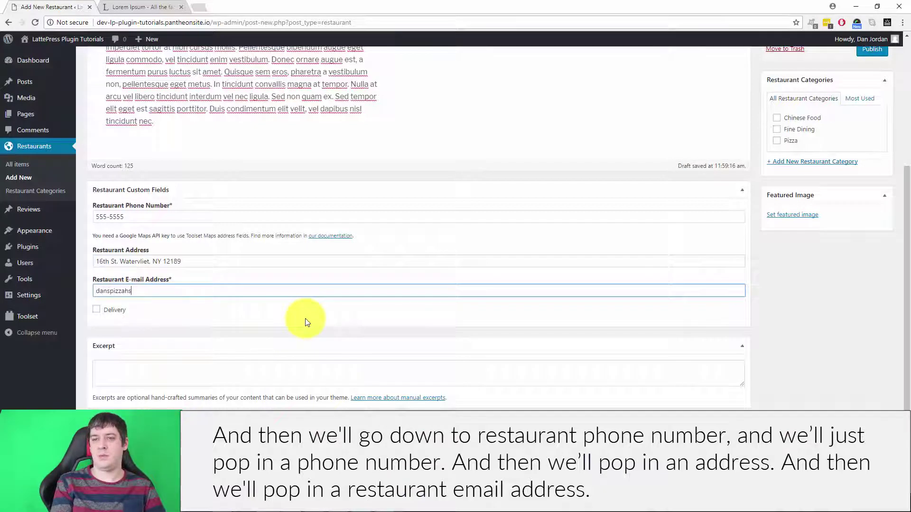
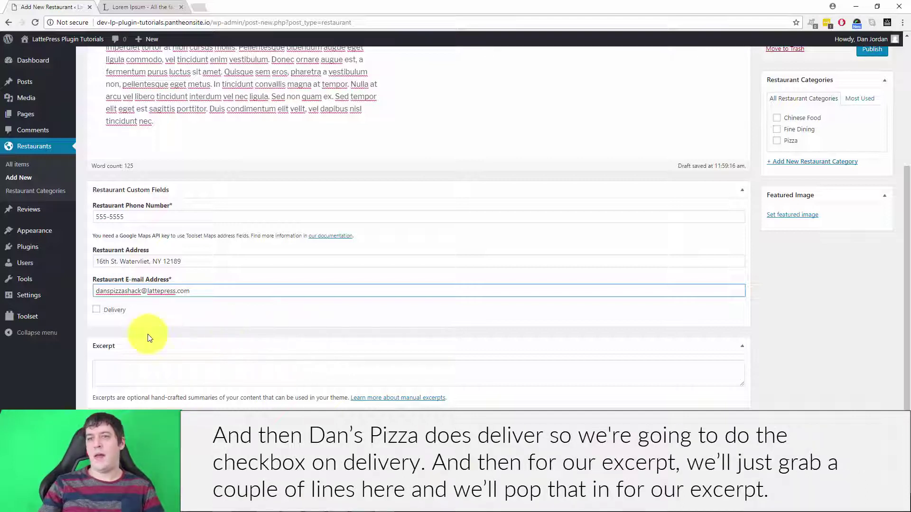
click(97, 310)
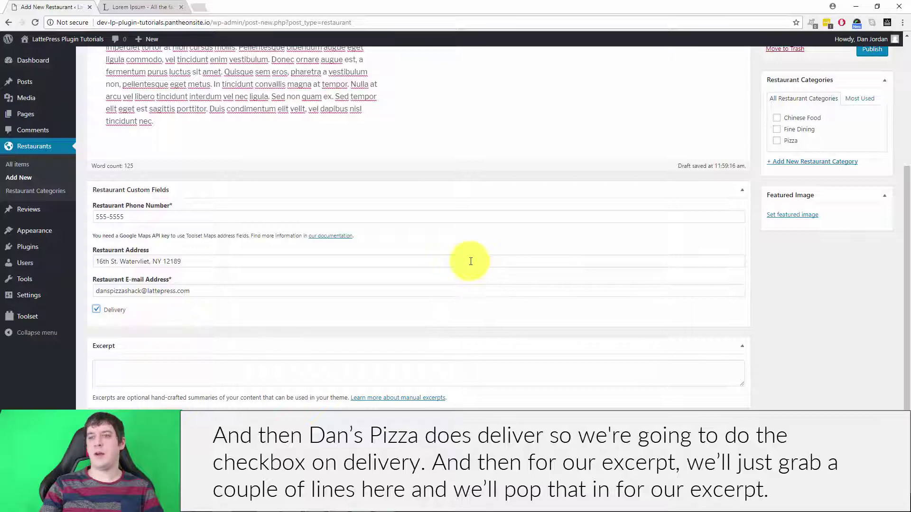
Copy the body's opening lines into the Excerpt box
scroll(193, 212, up, 3)
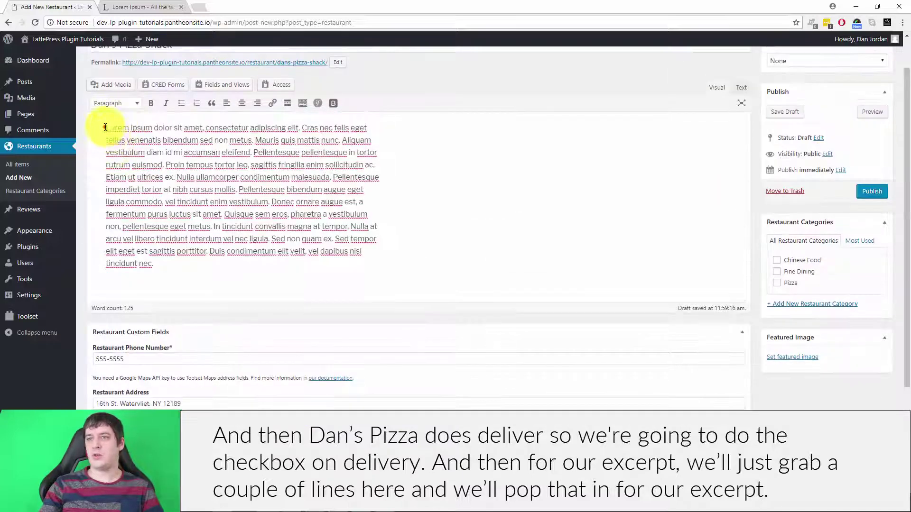
drag(106, 127, 415, 167)
key(ctrl+c)
scroll(409, 177, down, 3)
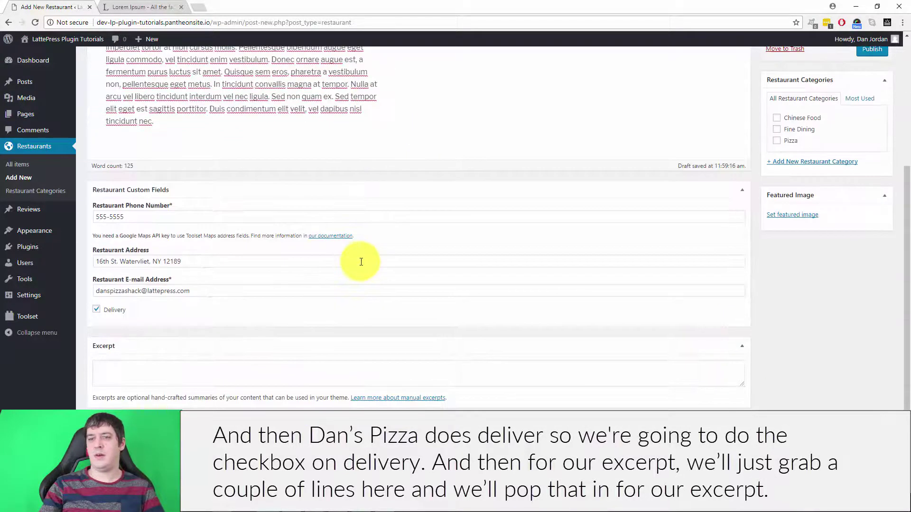
click(142, 368)
key(ctrl+v)
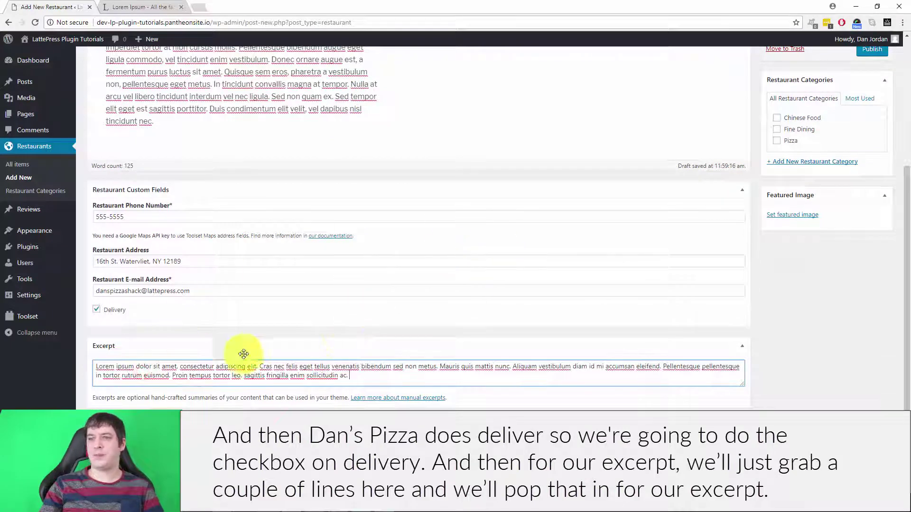
scroll(830, 266, up, 4)
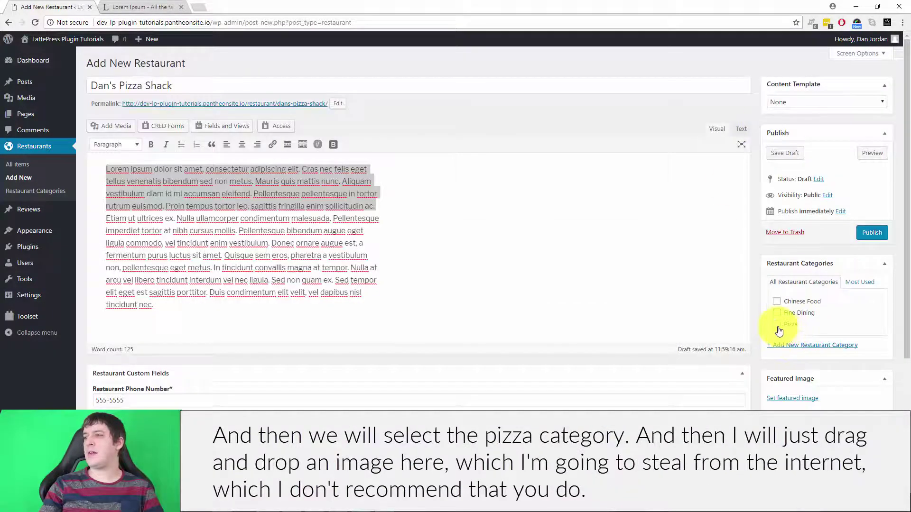
File the restaurant under Pizza and pull a new tab into its own window
click(777, 324)
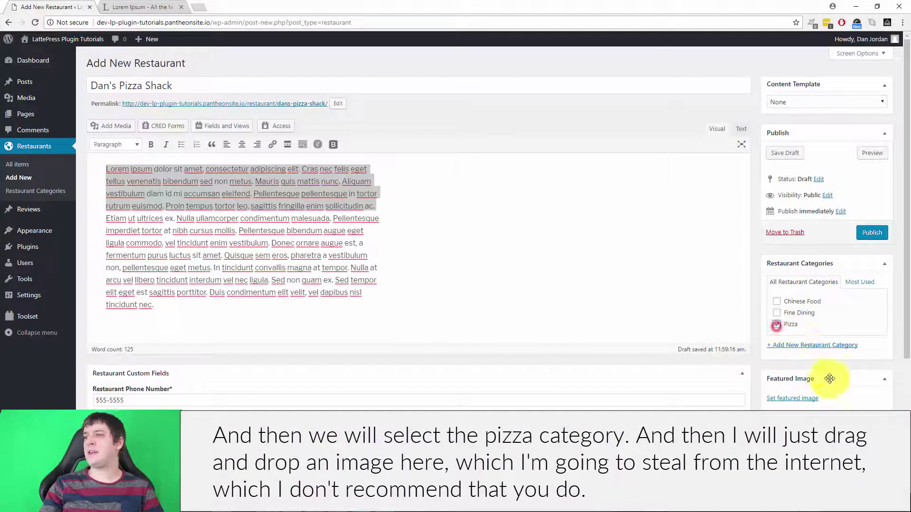
click(198, 7)
drag(229, 7, 231, 1)
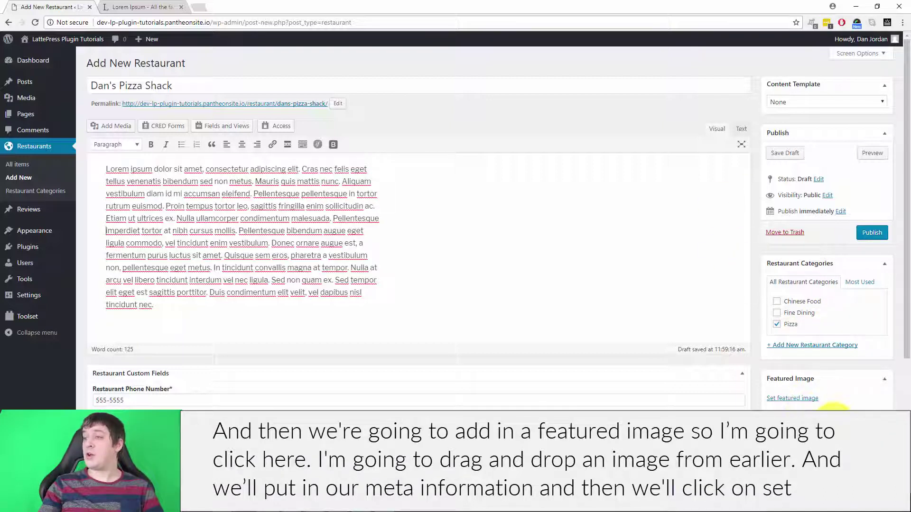
Upload pizza_trad_pepperoni.png as the featured image and publish Dan's Pizza Shack
click(806, 398)
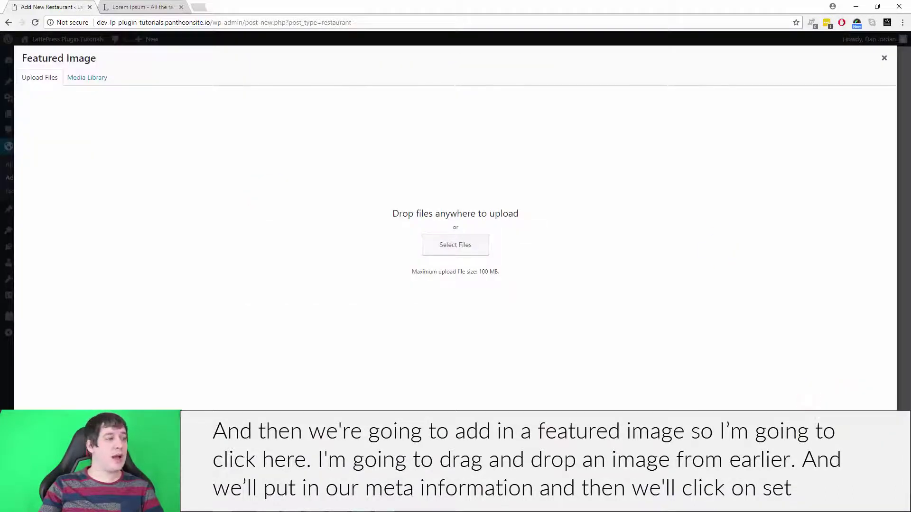
drag(299, 271, 503, 233)
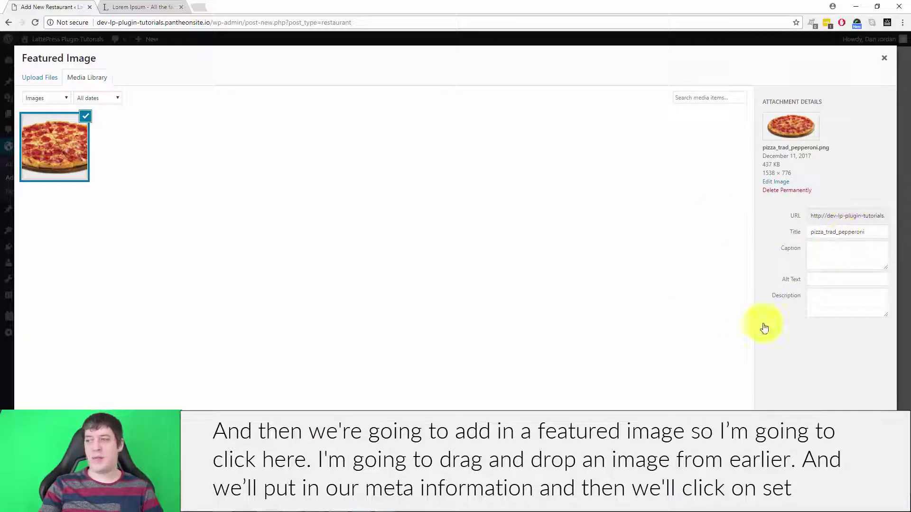
click(857, 484)
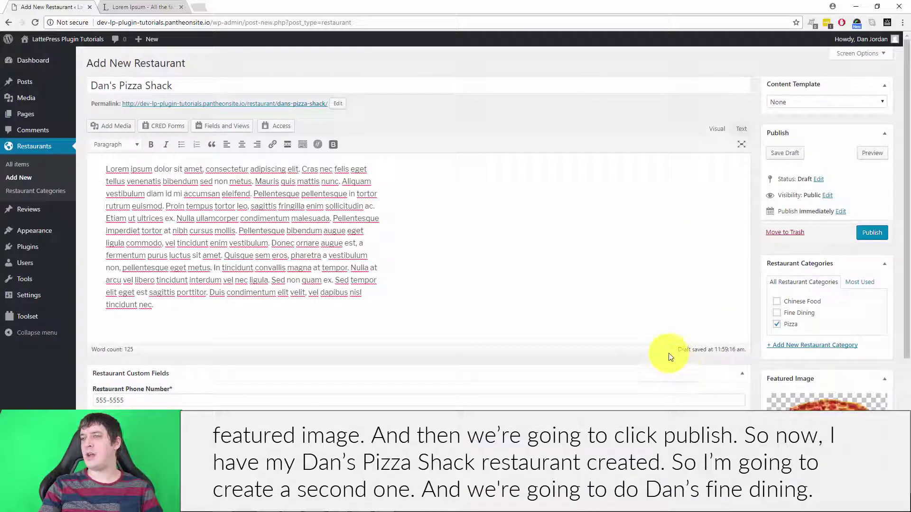
scroll(685, 376, down, 4)
scroll(655, 233, up, 4)
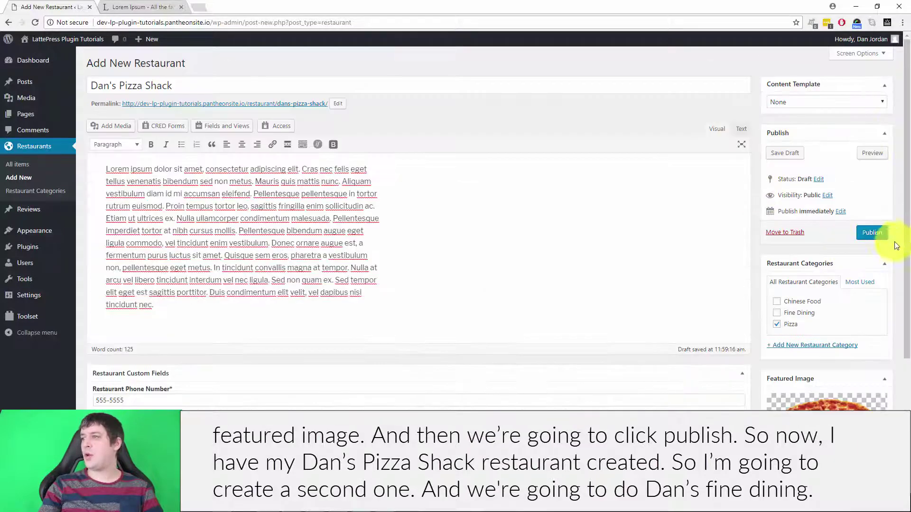
click(872, 232)
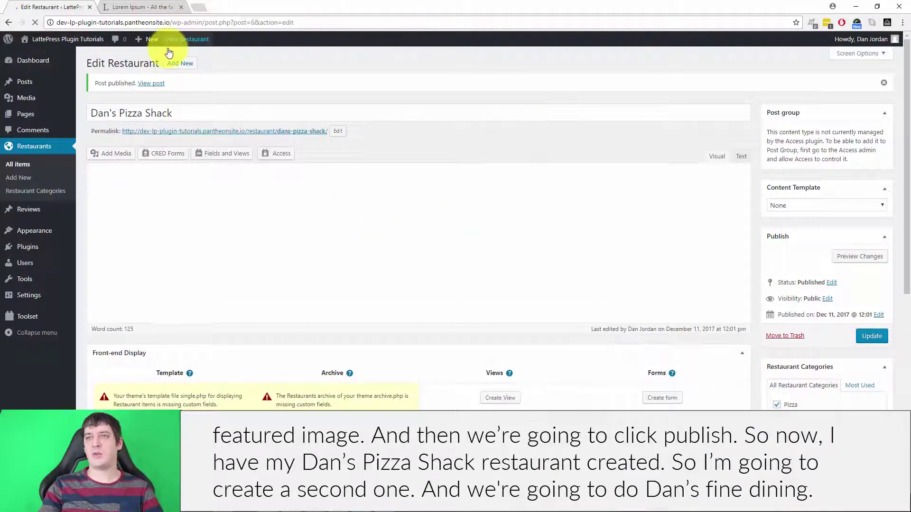
Start a new restaurant titled 'Dan's Fine Dining' with Lorem ipsum as its description
click(179, 64)
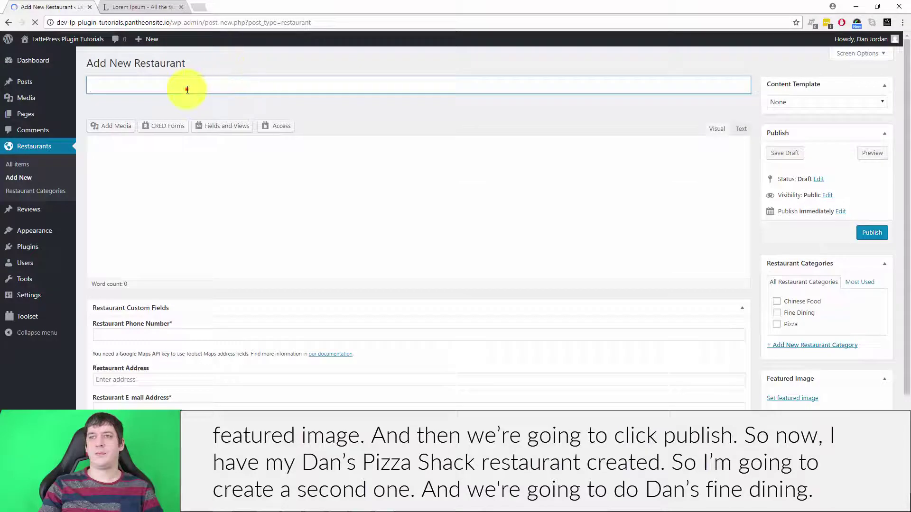
click(186, 89)
text(Dan)
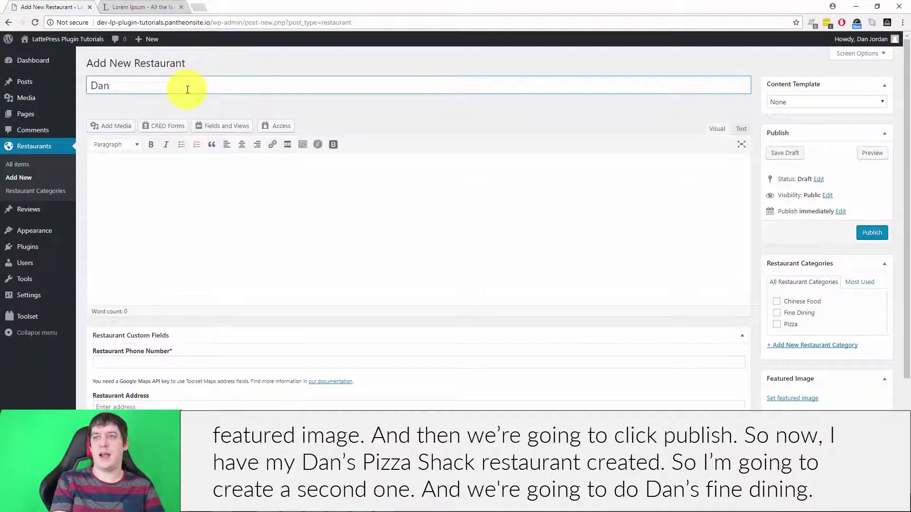
text(s''s Fine Dining)
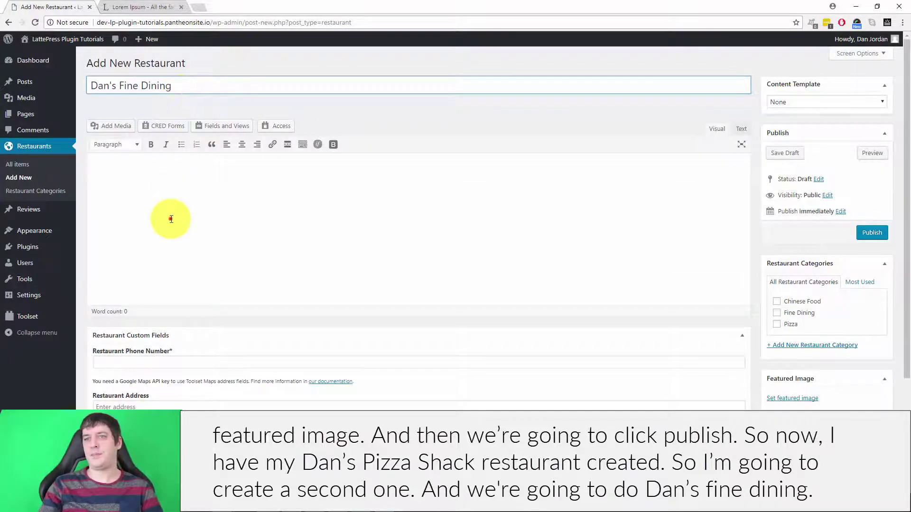
click(171, 218)
click(128, 7)
key(ctrl+c)
click(48, 7)
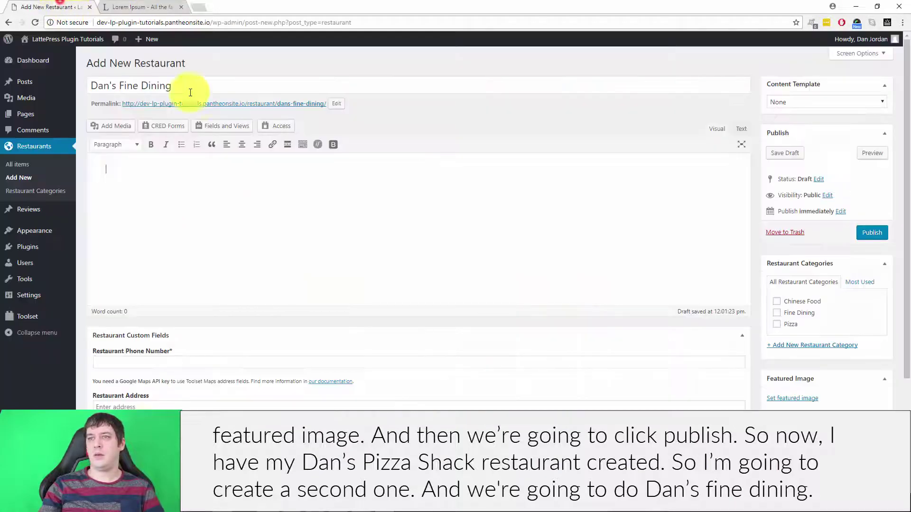
key(ctrl+v)
Fill in the restaurant's phone number and e-mail address fields
click(114, 396)
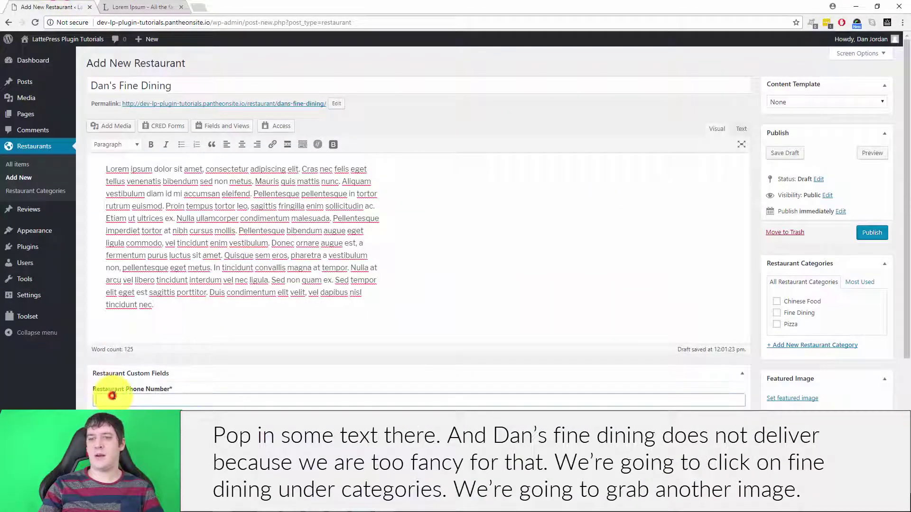
text(555-5555)
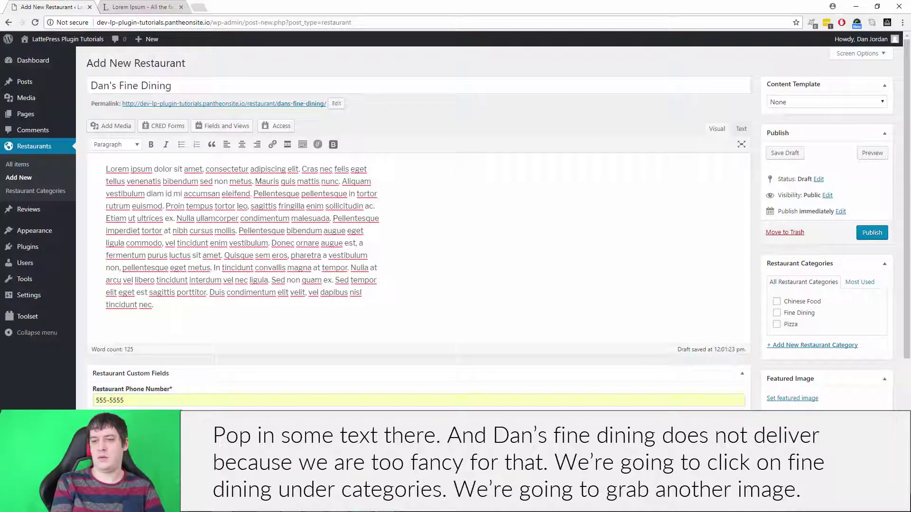
scroll(148, 370, down, 2)
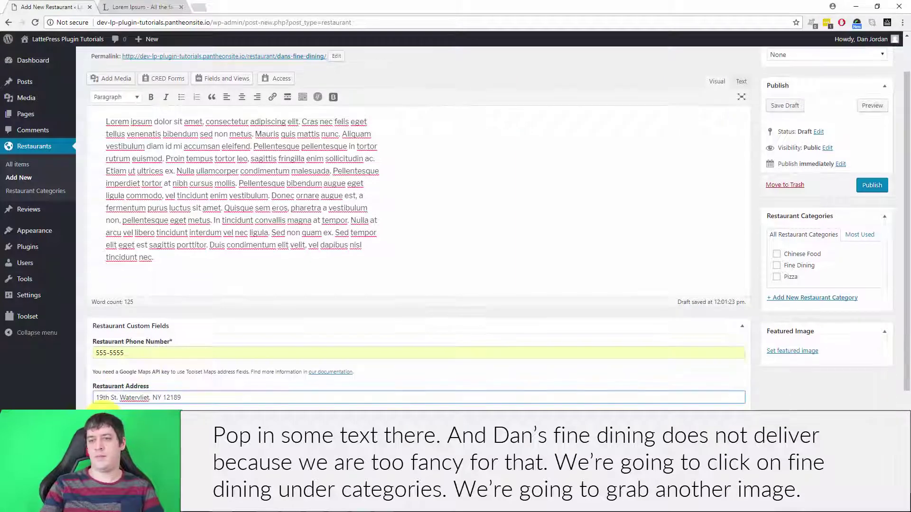
click(147, 375)
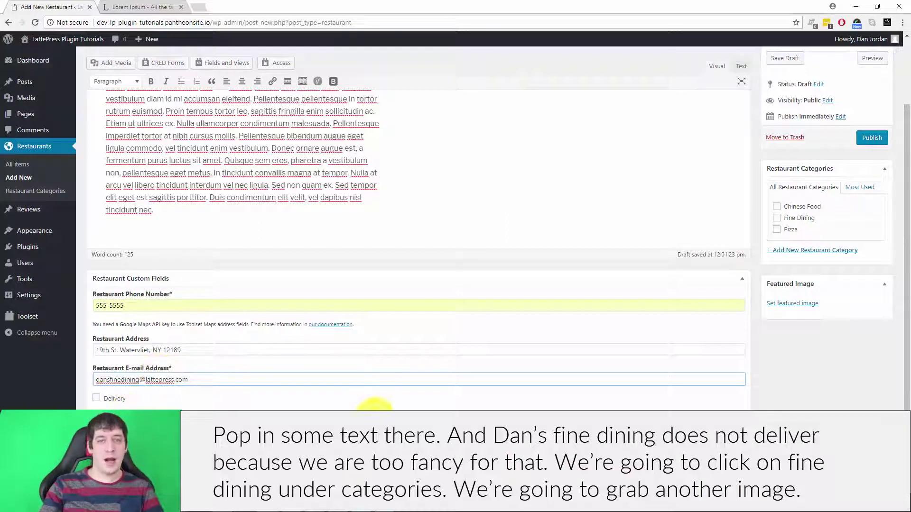
scroll(753, 266, up, 2)
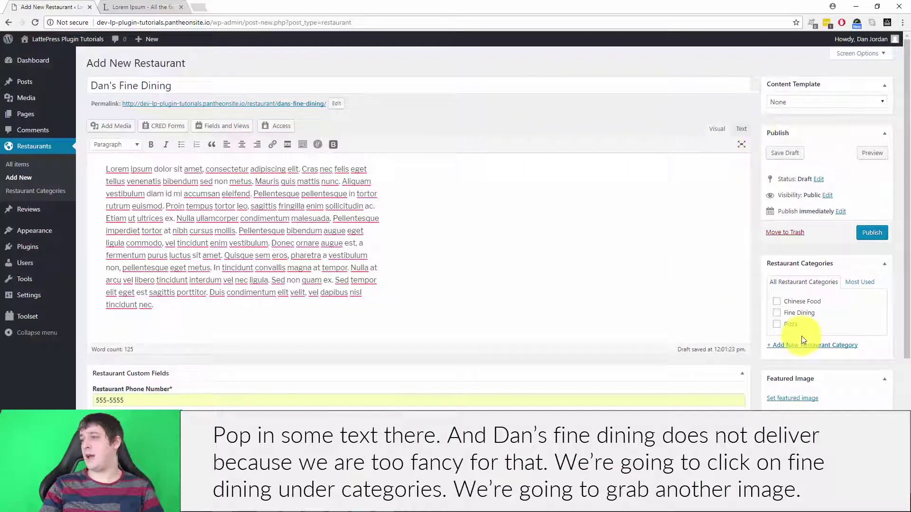
Tick the Fine Dining category and upload download.jpg as the featured image
click(776, 313)
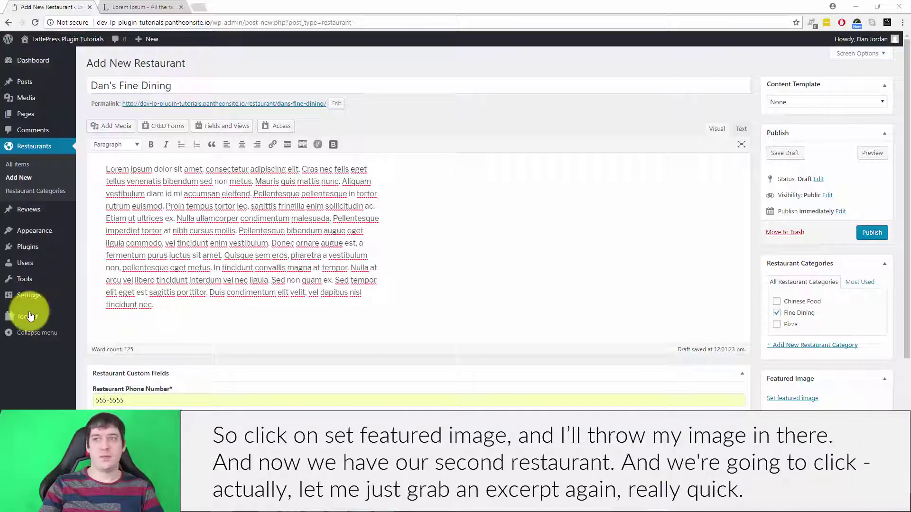
click(807, 401)
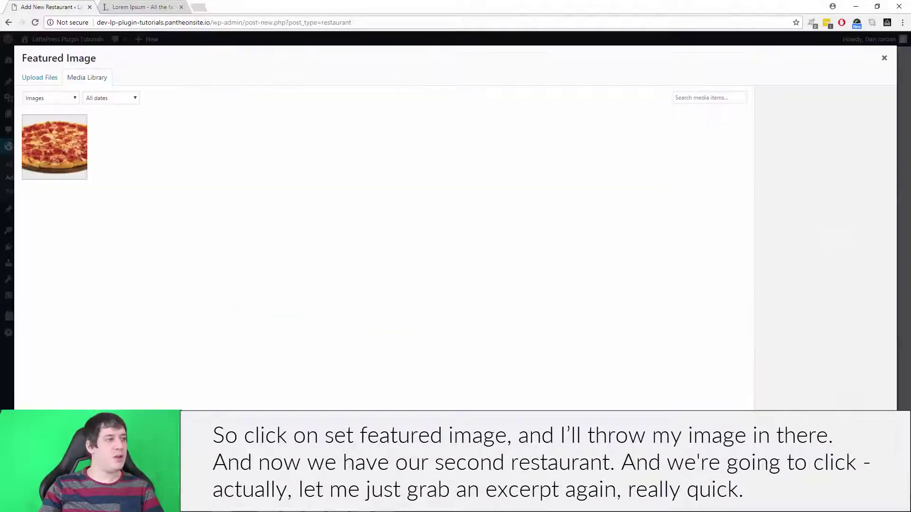
drag(0, 229, 360, 232)
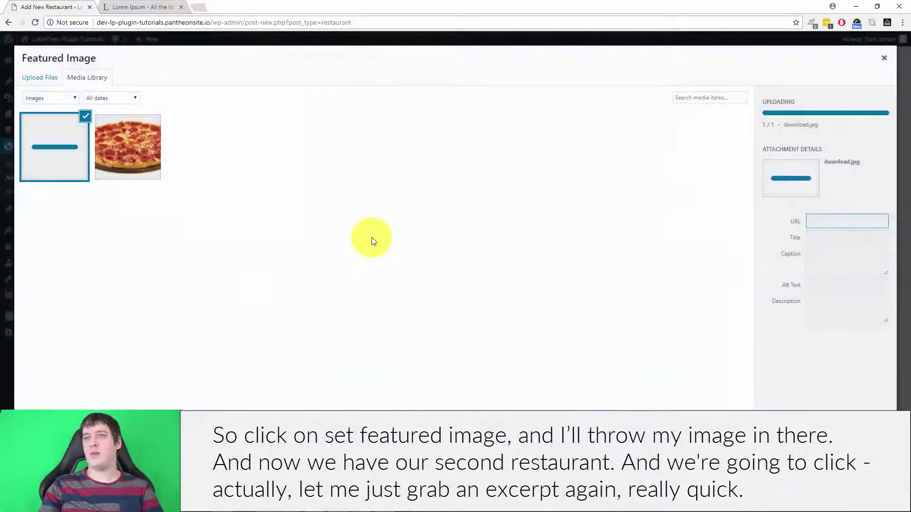
click(854, 489)
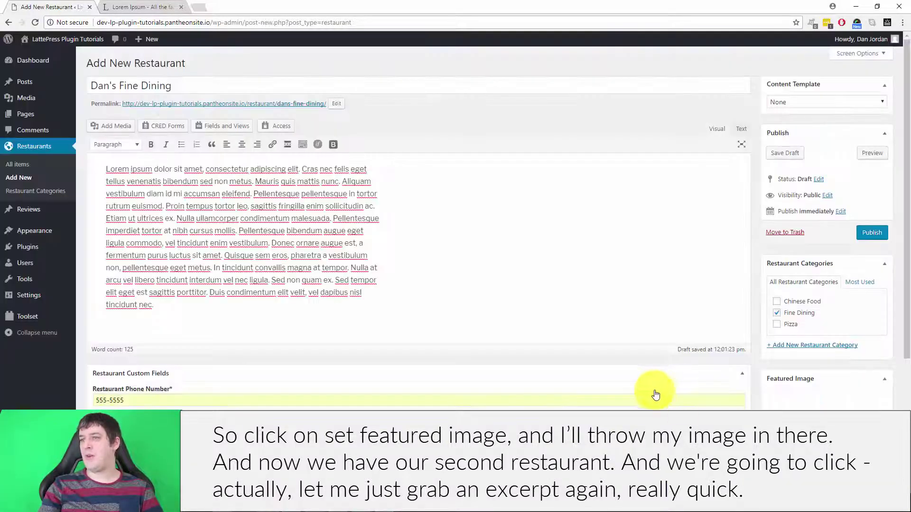
scroll(595, 289, down, 4)
scroll(593, 322, up, 4)
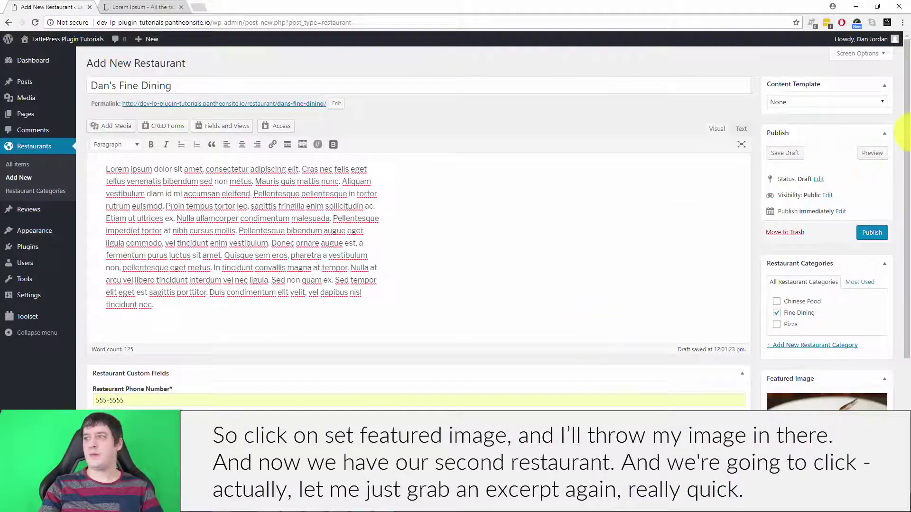
scroll(732, 264, down, 4)
scroll(625, 284, up, 4)
scroll(443, 301, down, 4)
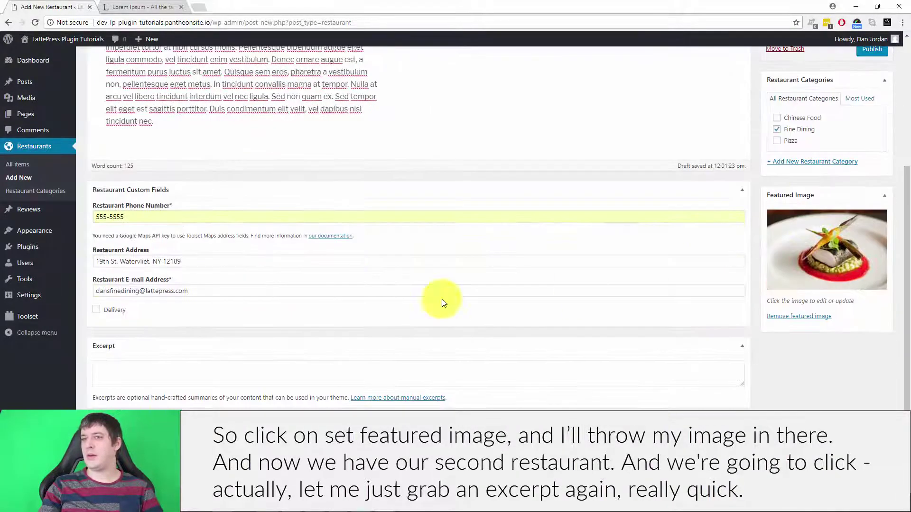
scroll(215, 142, up, 3)
Paste Lorem text into the Excerpt and publish Dan's Fine Dining
drag(412, 151, 400, 213)
scroll(401, 213, down, 3)
click(142, 371)
key(ctrl+v)
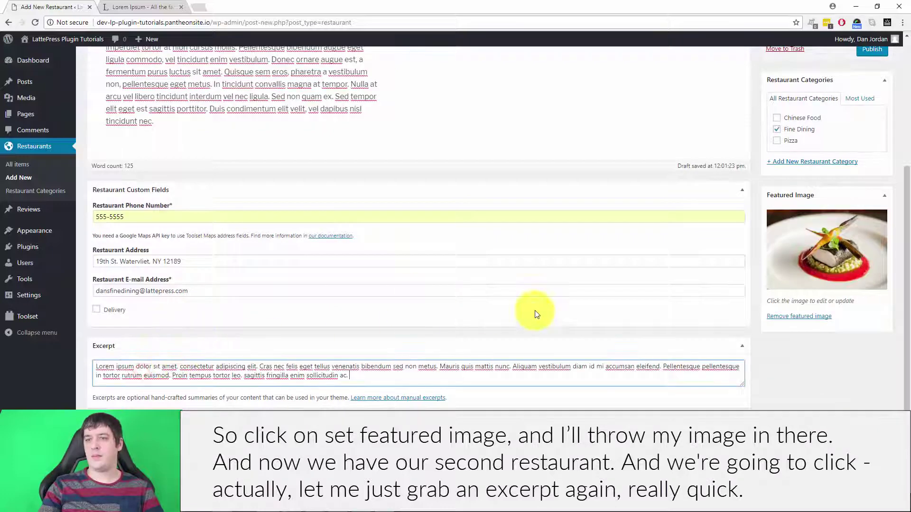
scroll(534, 311, up, 4)
click(872, 234)
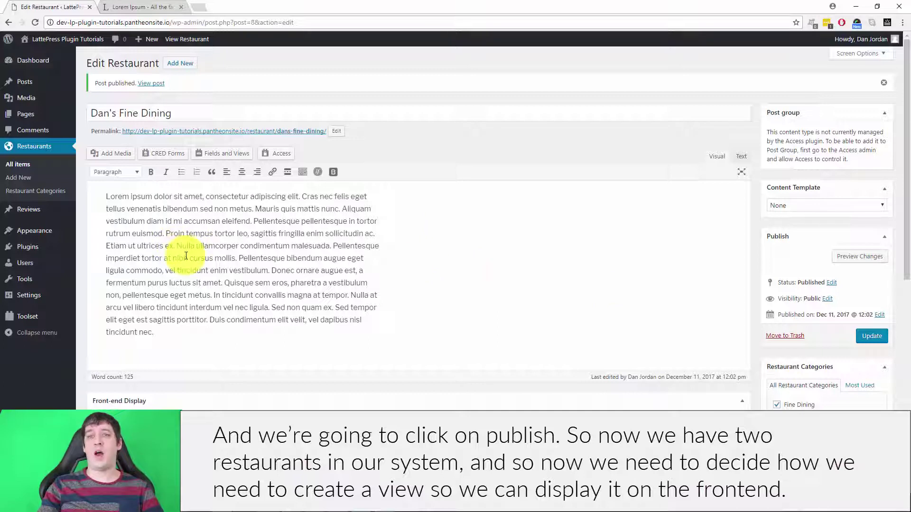
Create a Toolset view called 'Restaurant Listings' using Full custom display mode
mouse_move(23, 317)
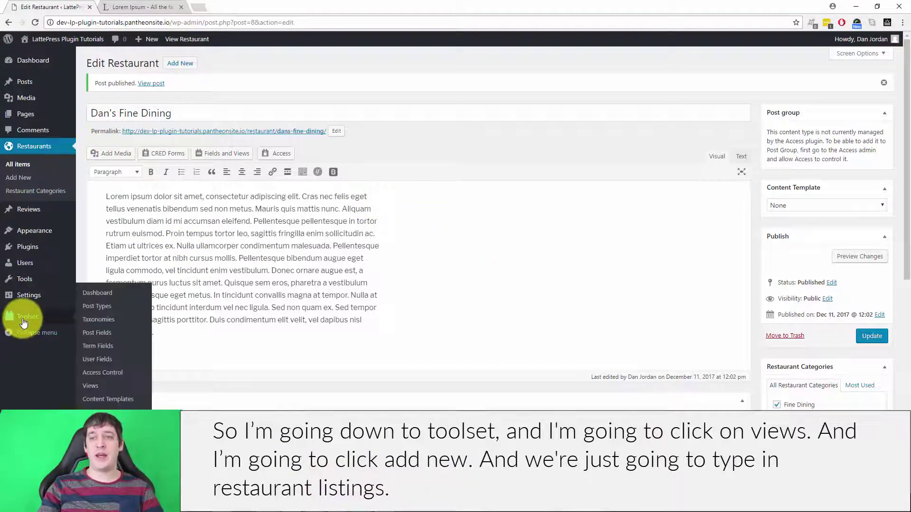
click(96, 387)
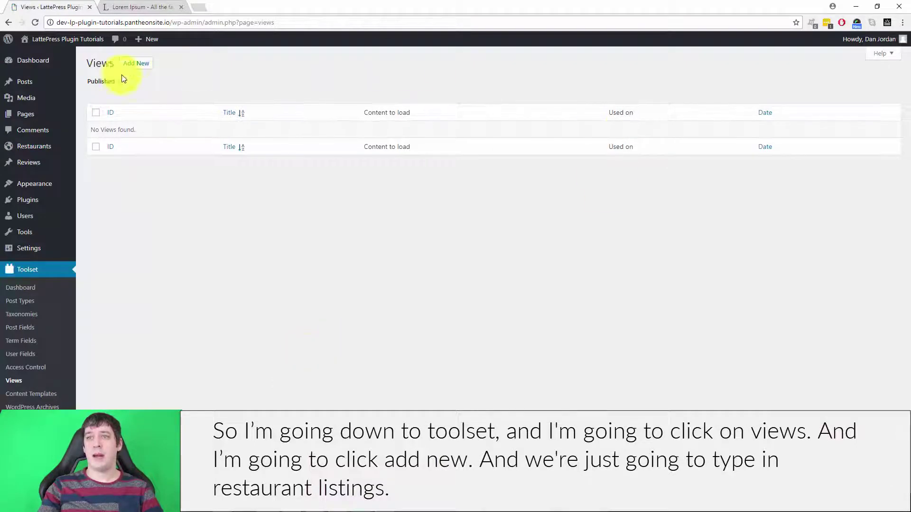
click(132, 64)
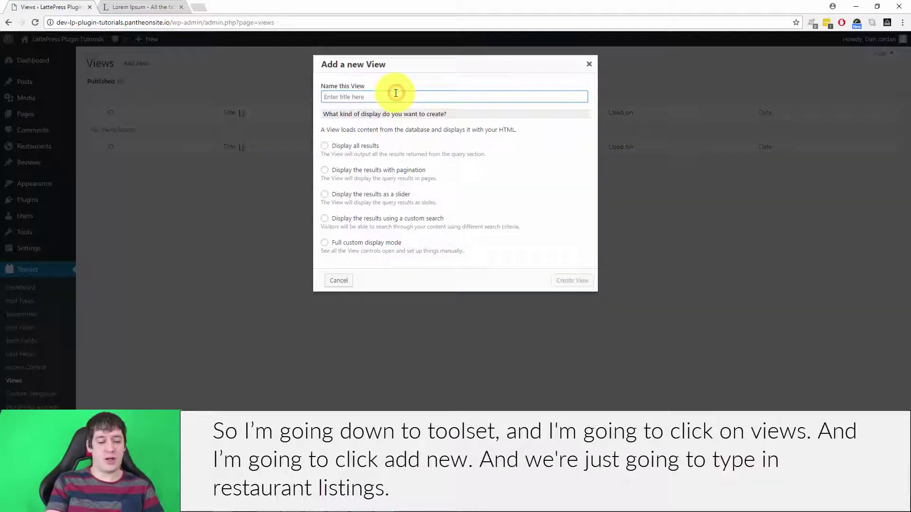
text(Restaurant Listings)
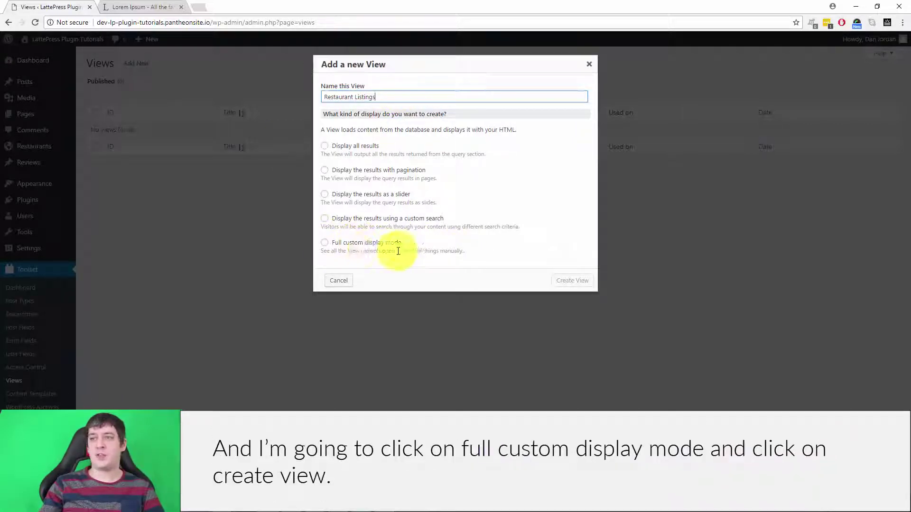
click(324, 243)
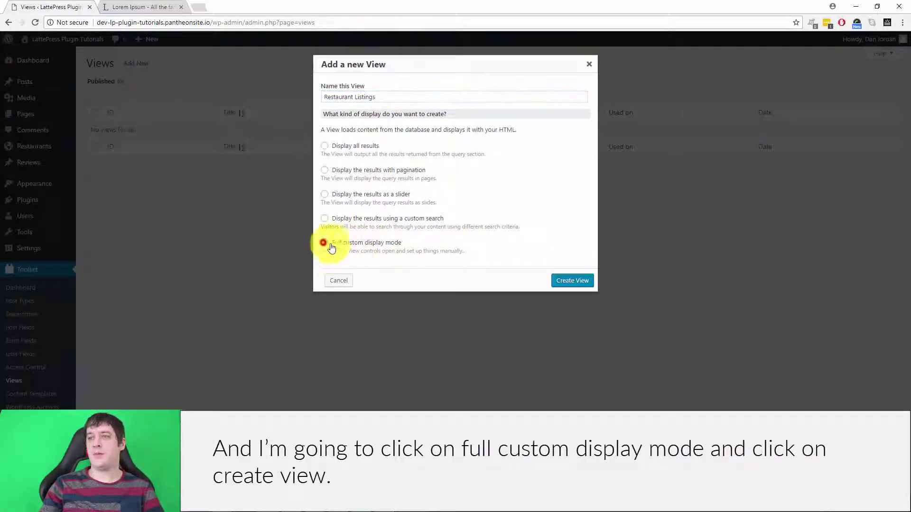
click(564, 282)
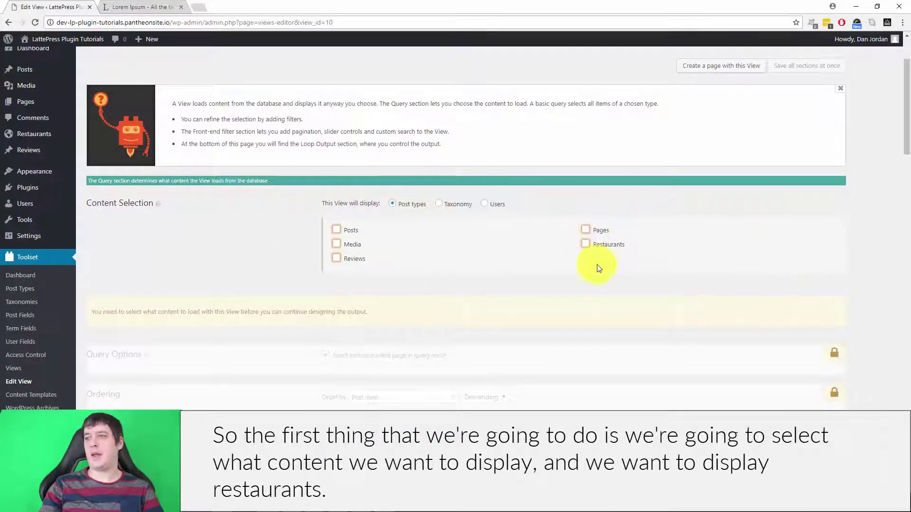
Select Restaurants as the view's content and scroll down to the Loop Output Editor
click(586, 244)
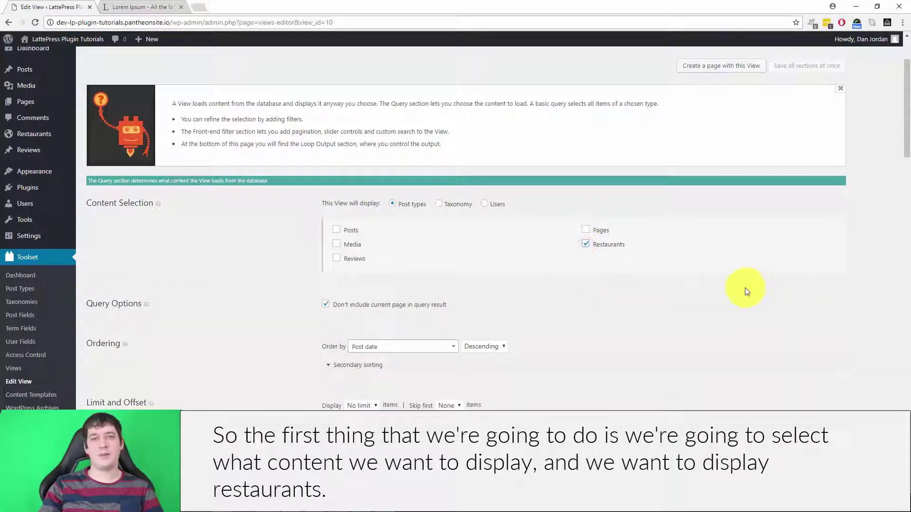
scroll(654, 204, down, 3)
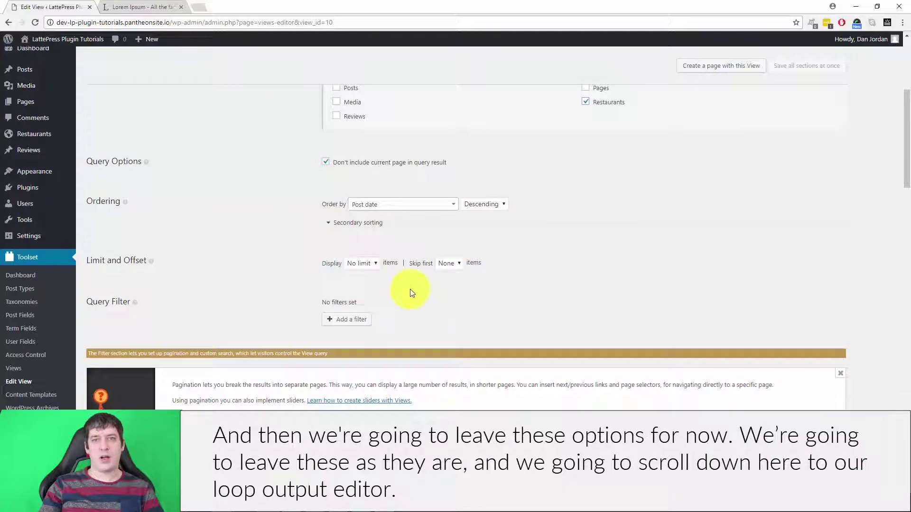
scroll(742, 233, down, 15)
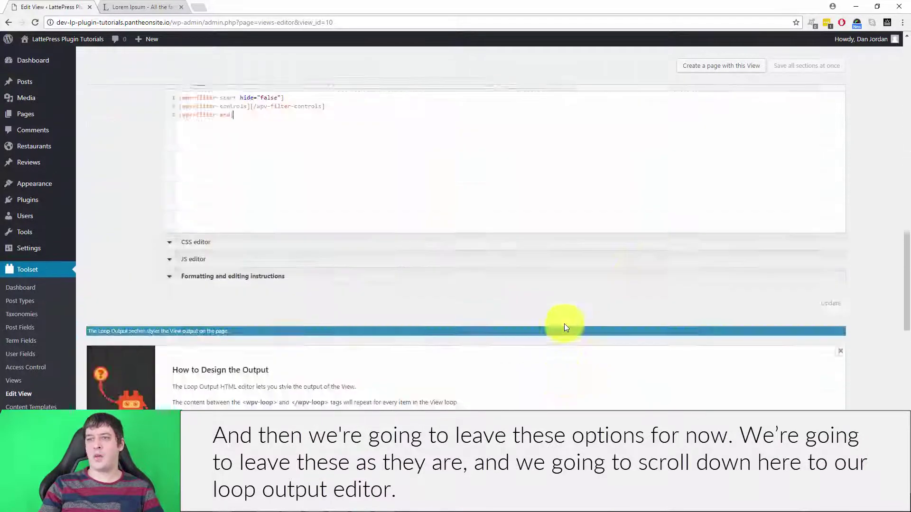
scroll(577, 317, up, 3)
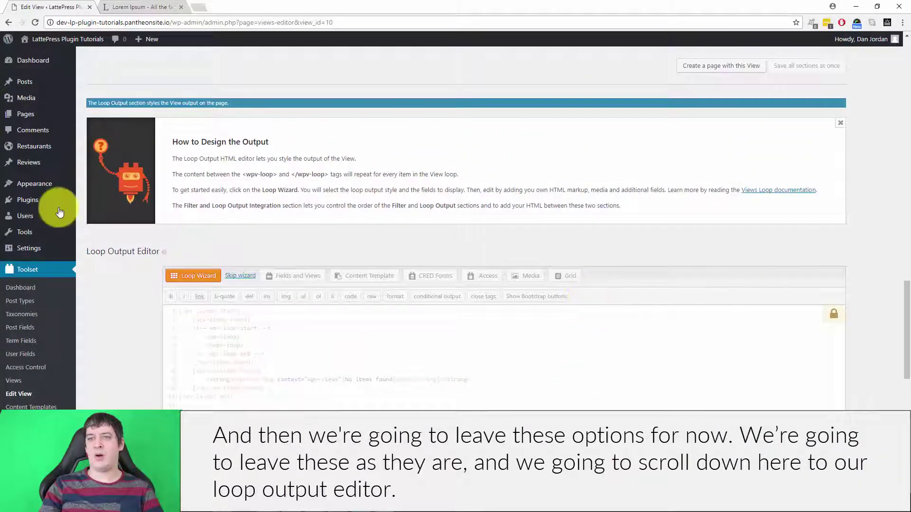
scroll(433, 261, up, 10)
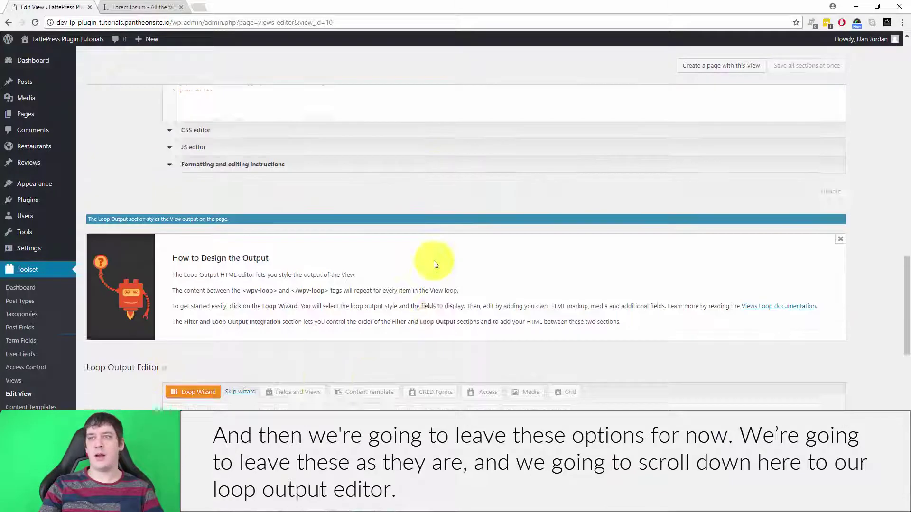
scroll(522, 223, up, 1)
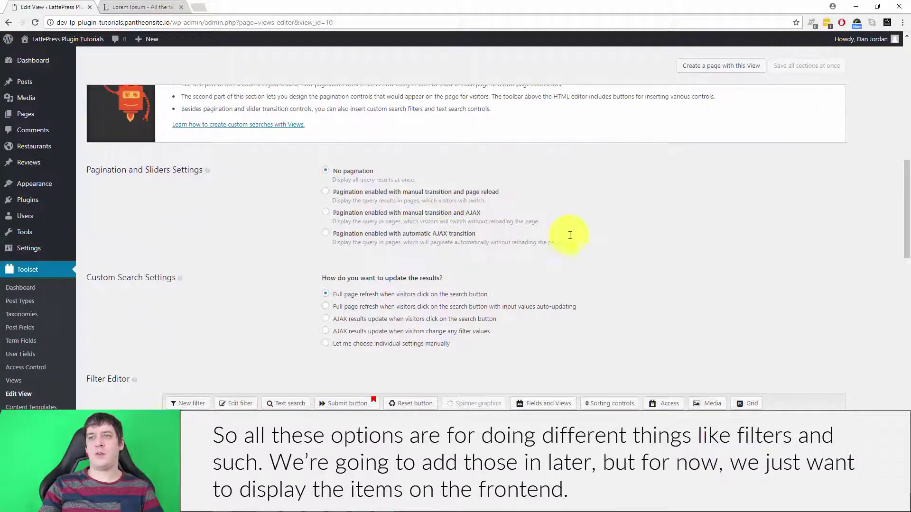
scroll(408, 270, up, 2)
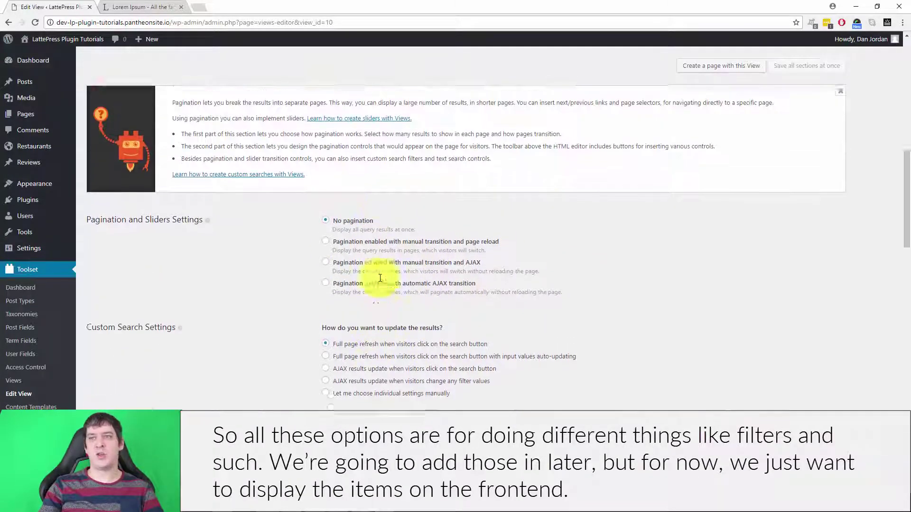
scroll(475, 279, down, 8)
scroll(475, 277, down, 5)
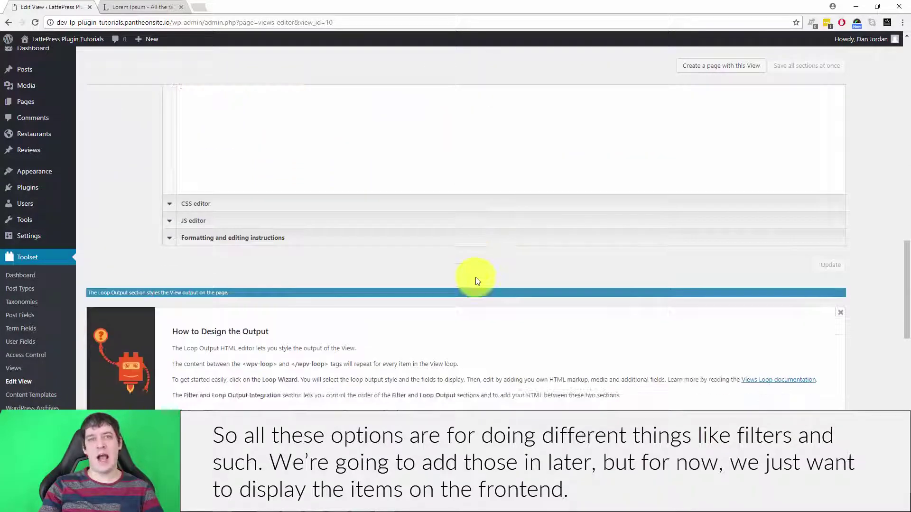
scroll(430, 260, down, 2)
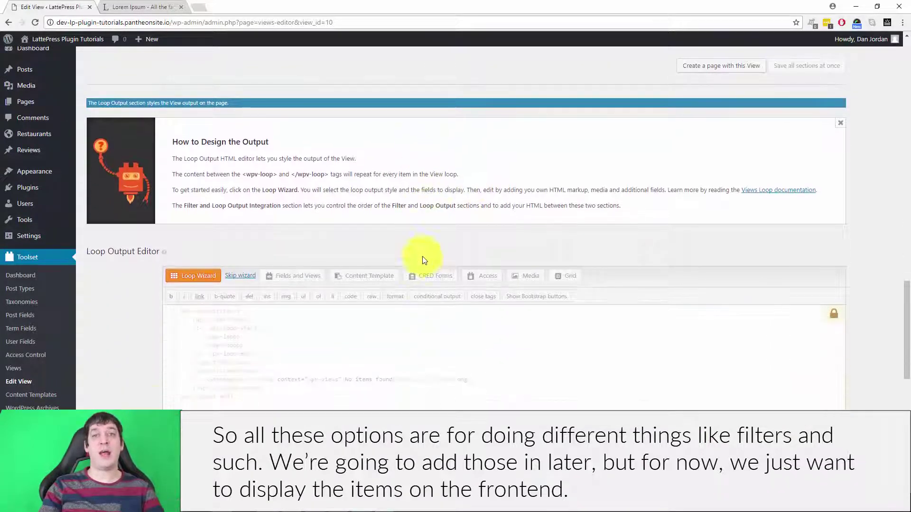
scroll(487, 277, down, 2)
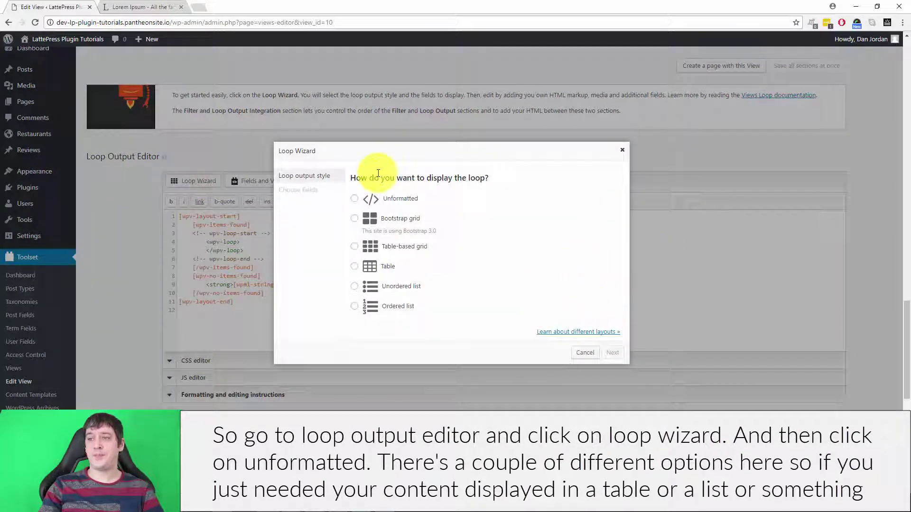
Pick the Unformatted loop style and advance the Loop Wizard to its fields step
click(355, 200)
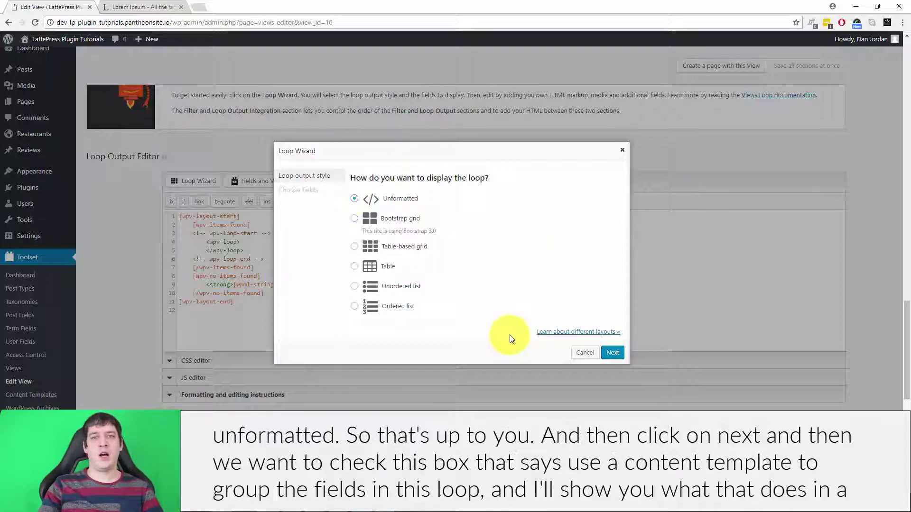
click(615, 352)
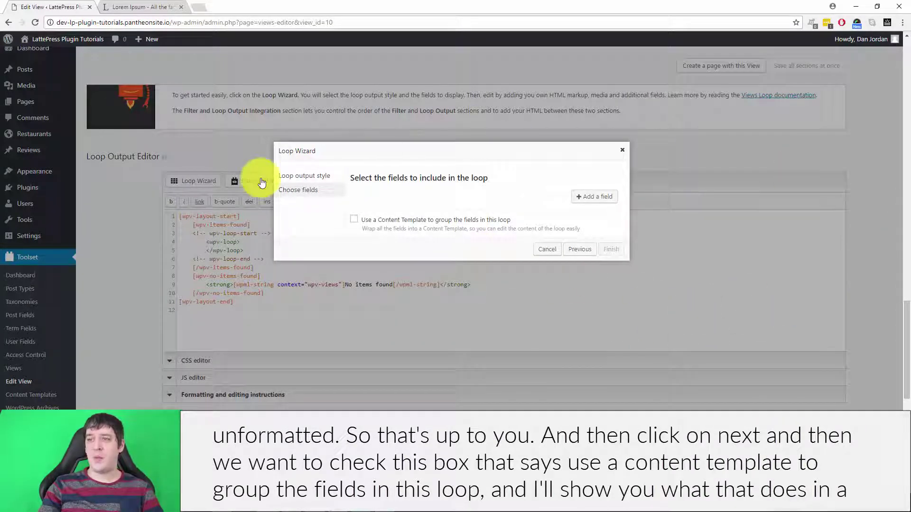
Use a Content Template for the loop fields and add Post title and Post body
click(354, 219)
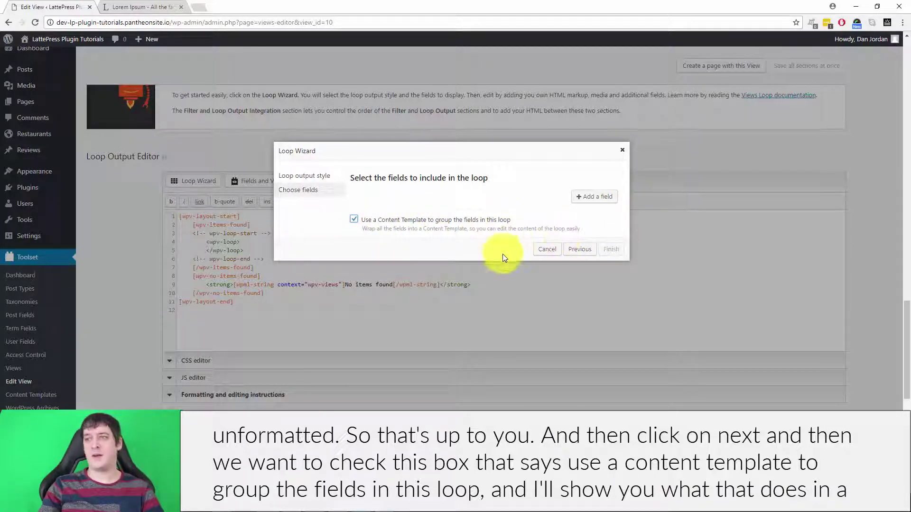
click(610, 196)
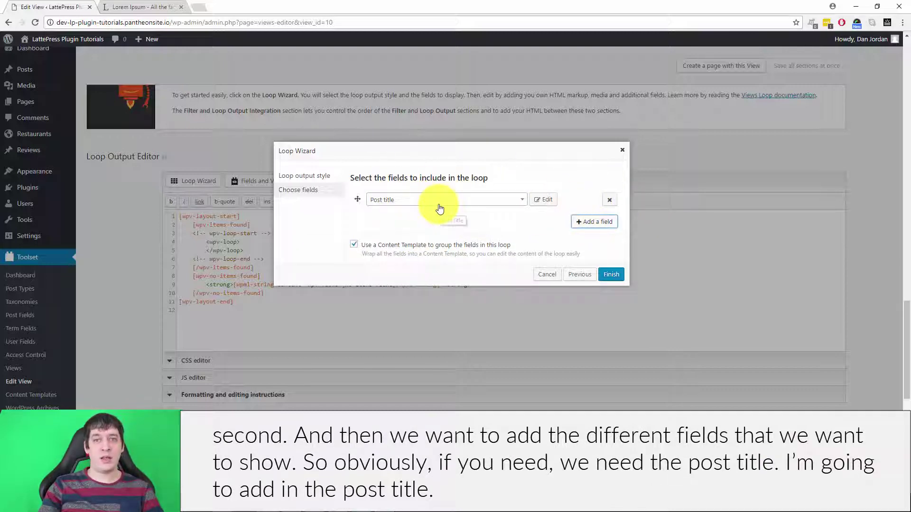
click(595, 221)
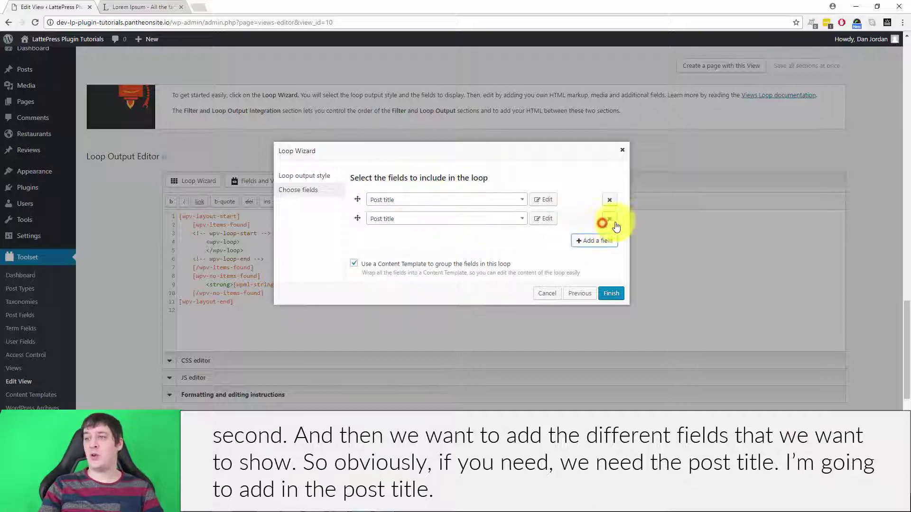
click(442, 217)
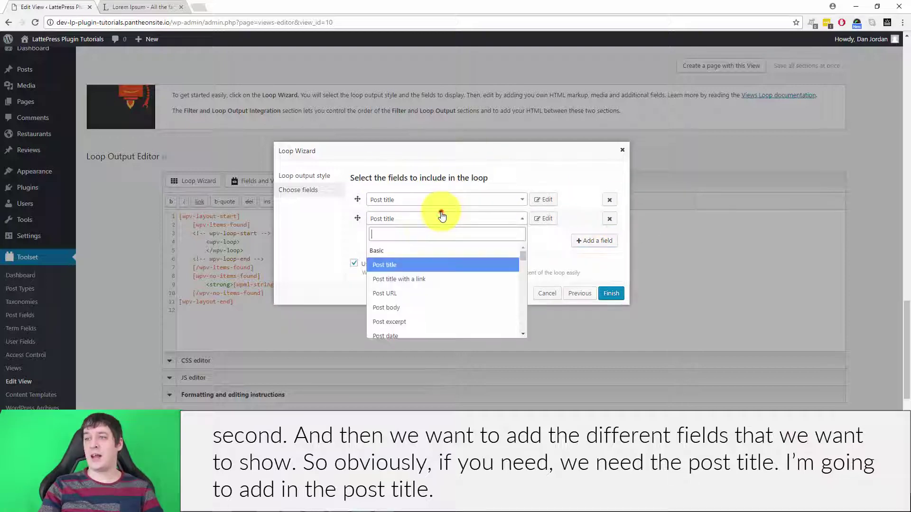
click(433, 308)
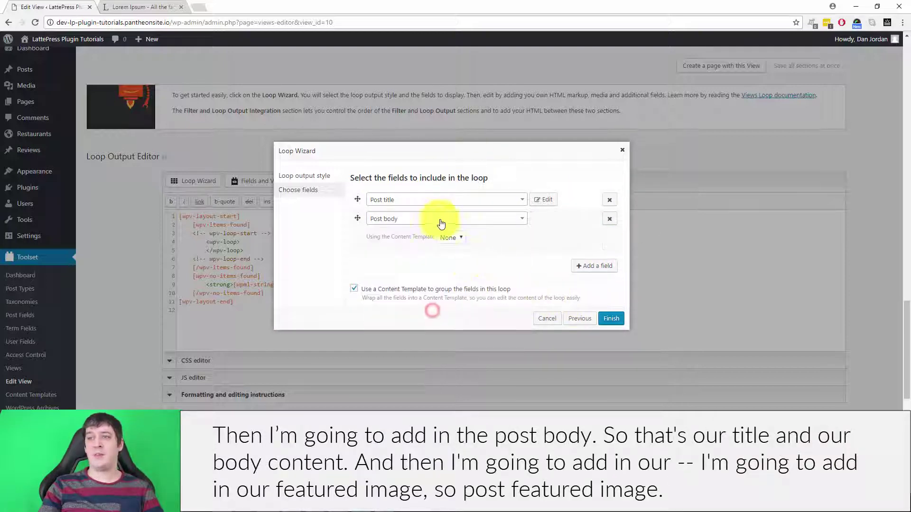
Add Post featured image as the third loop field and start a fourth field row
click(587, 266)
click(490, 264)
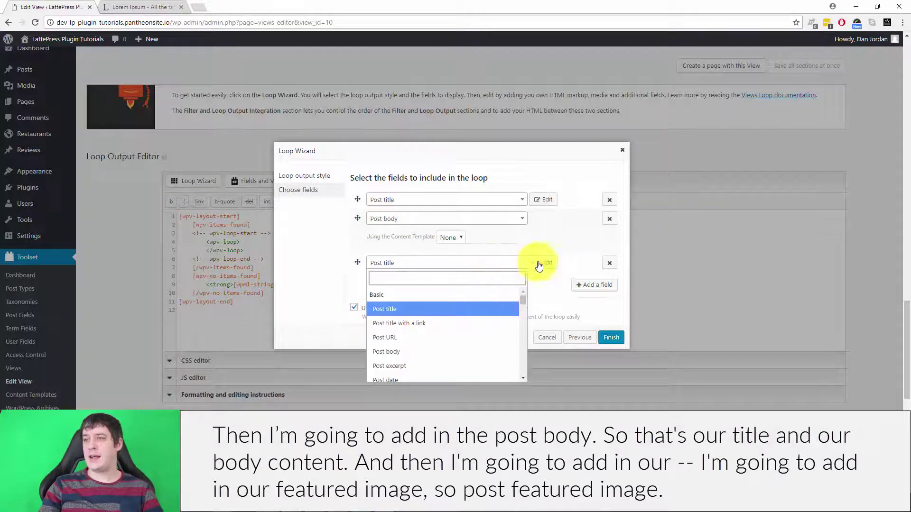
click(610, 263)
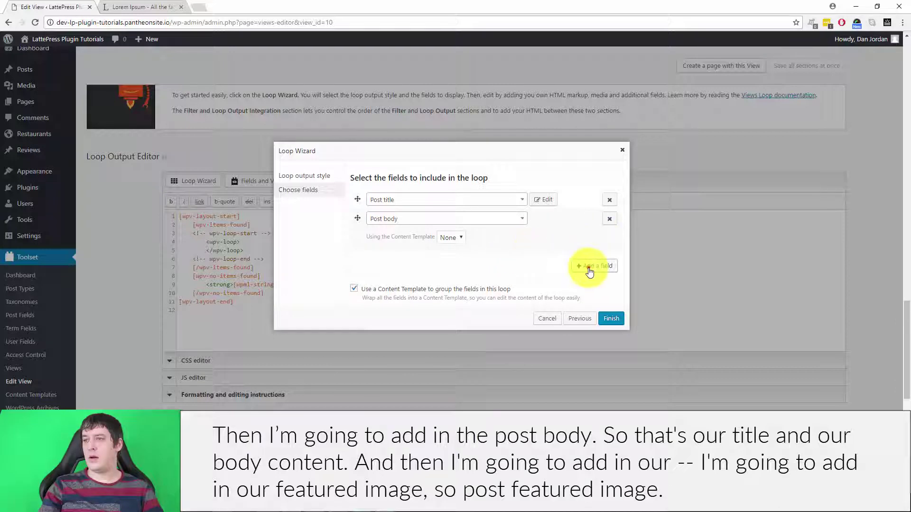
click(588, 265)
click(446, 264)
scroll(447, 326, down, 3)
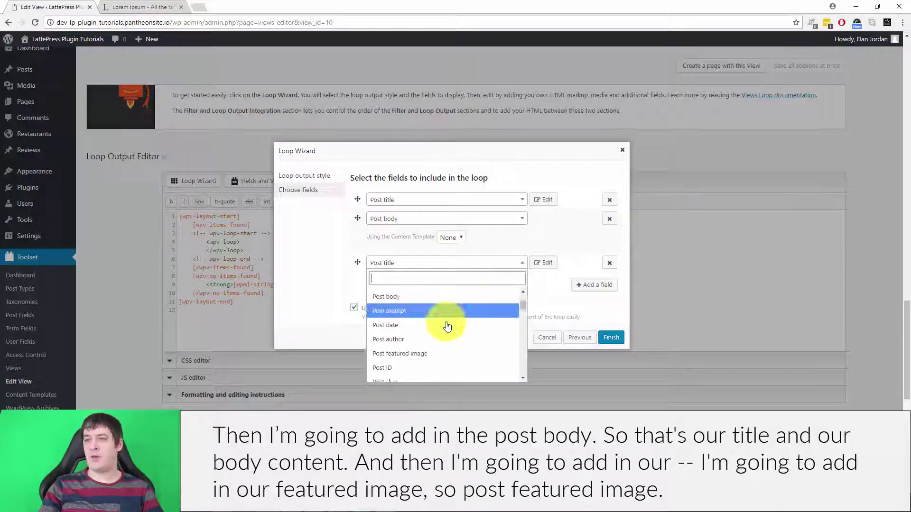
click(393, 315)
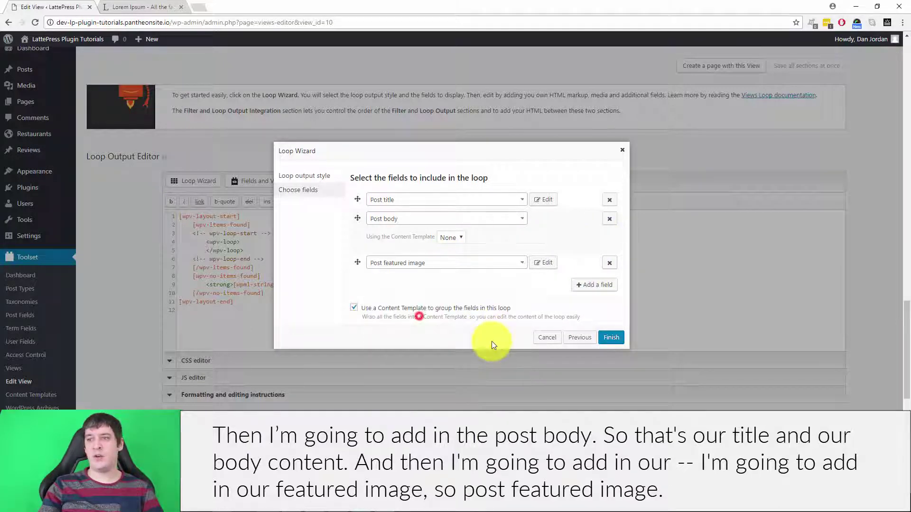
click(590, 286)
click(504, 287)
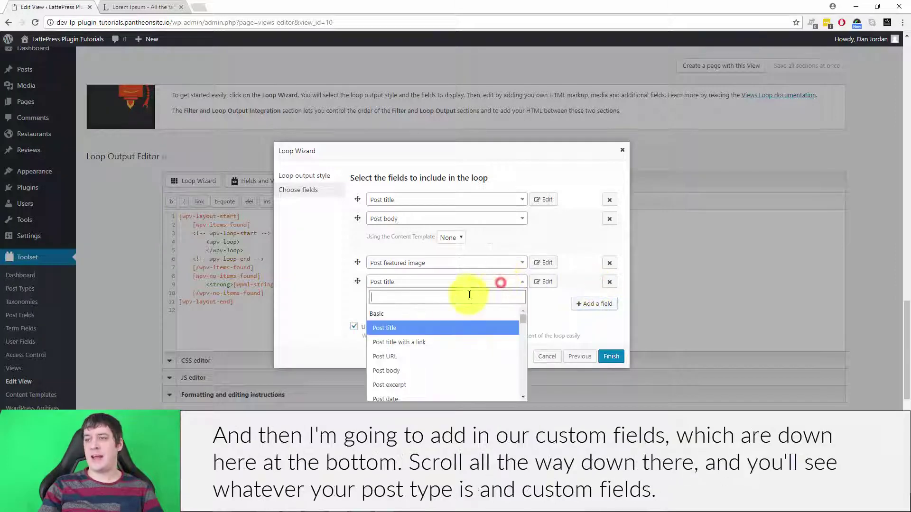
Set the fourth field to Restaurant Phone Number and add Restaurant Address as the fifth
scroll(458, 336, down, 15)
scroll(458, 336, up, 6)
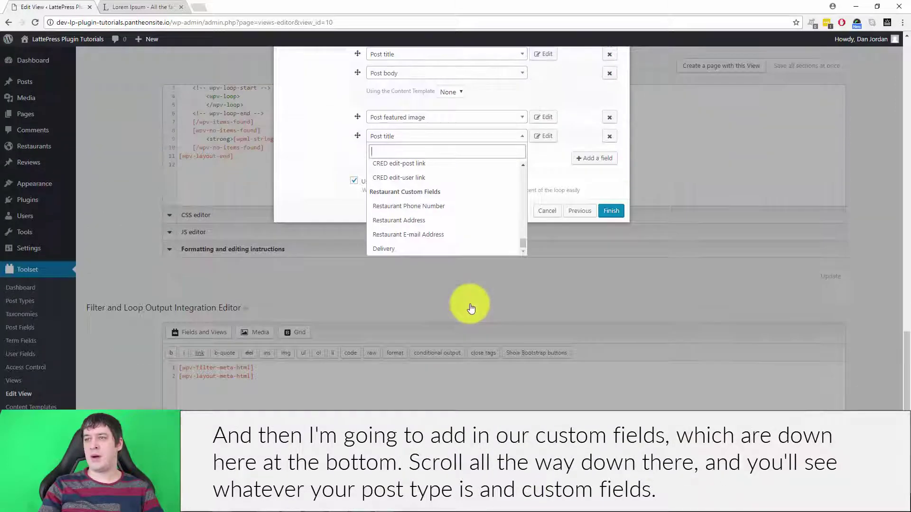
scroll(464, 259, down, 4)
scroll(447, 315, up, 1)
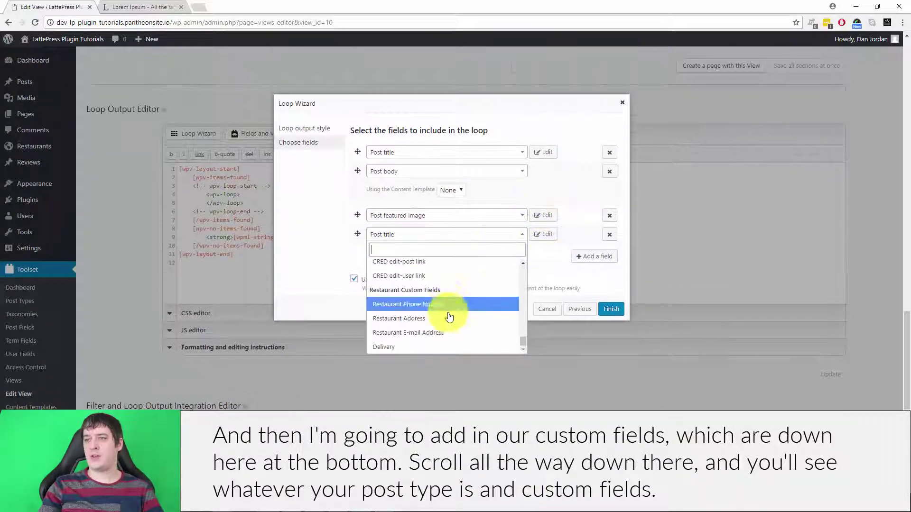
scroll(382, 209, down, 2)
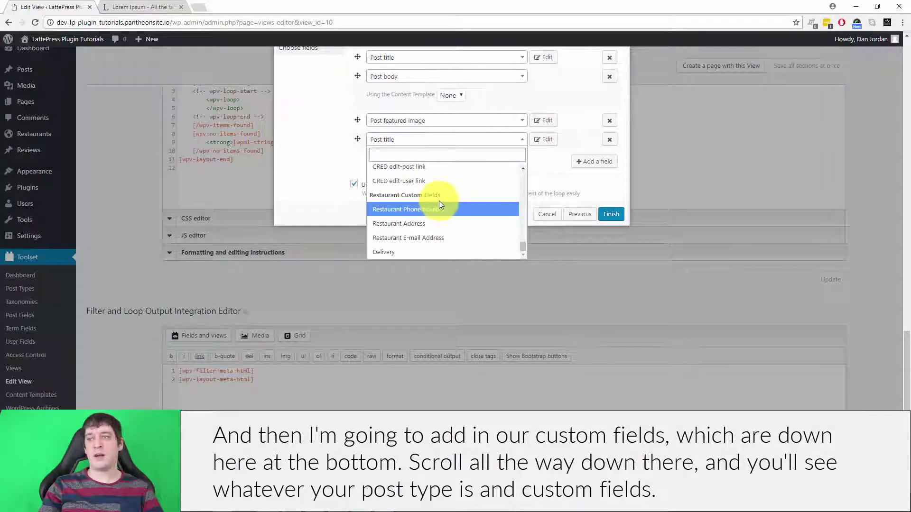
click(403, 210)
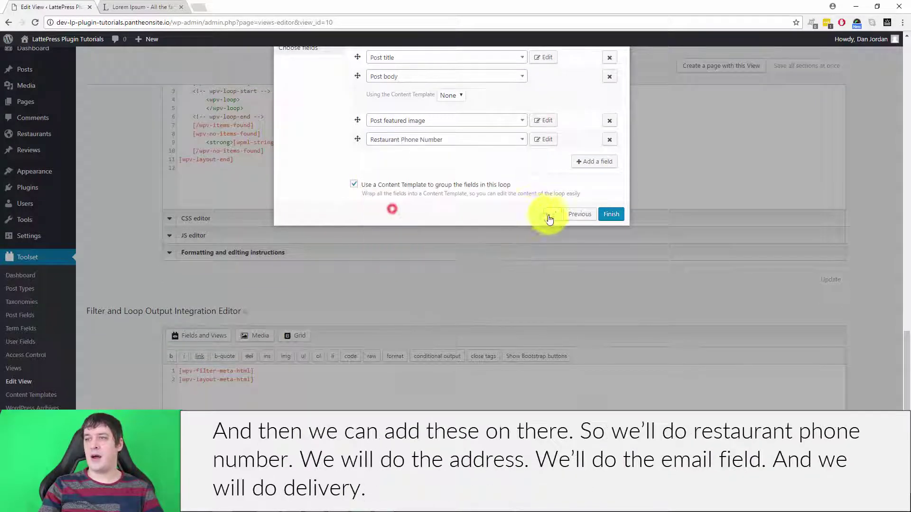
click(592, 161)
click(482, 163)
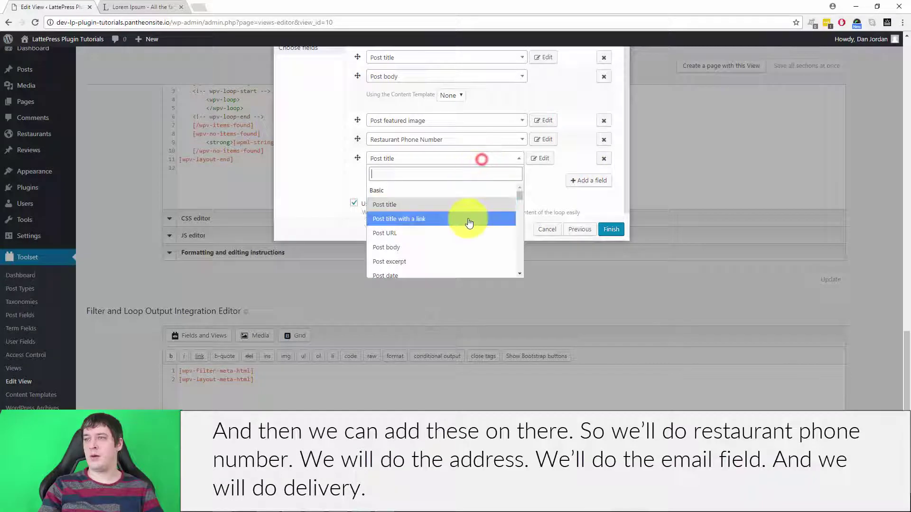
scroll(466, 221, down, 10)
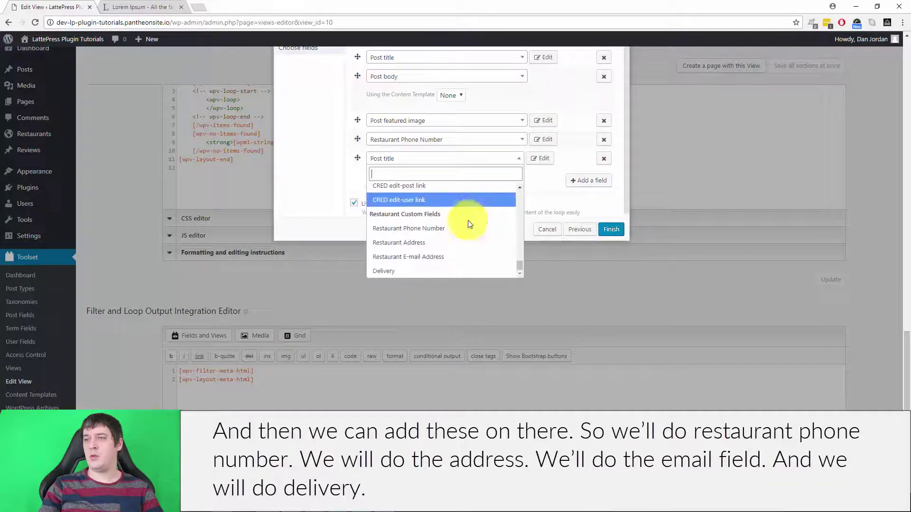
click(451, 248)
Add Restaurant E-mail Address and Delivery fields, then finish the wizard to generate the template
click(583, 187)
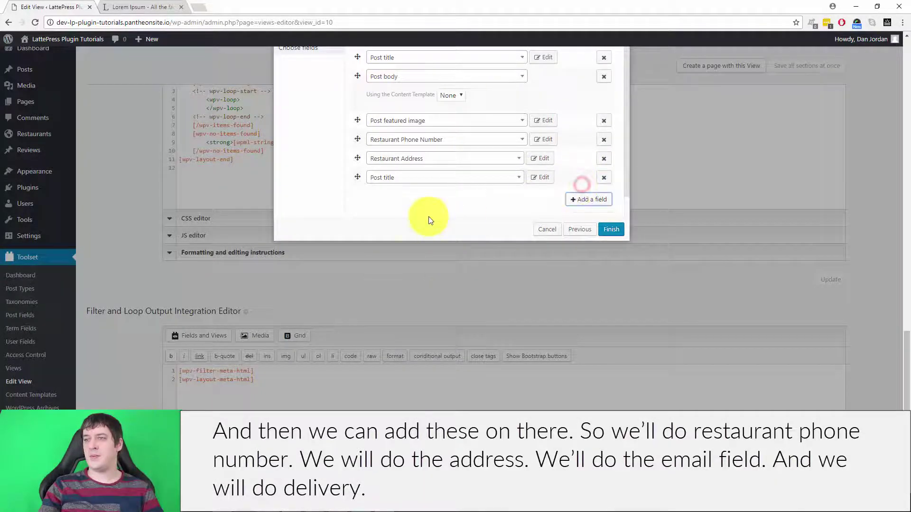
click(467, 177)
scroll(437, 242, down, 5)
scroll(441, 244, down, 3)
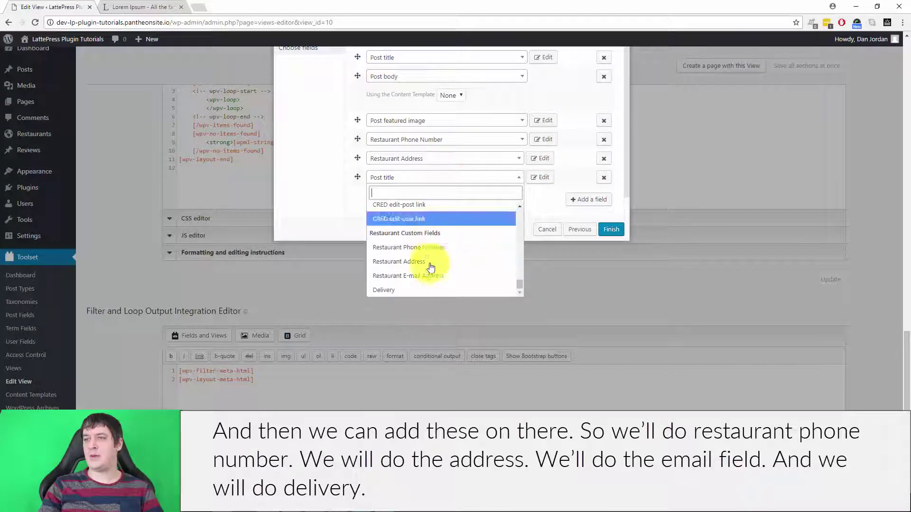
click(428, 273)
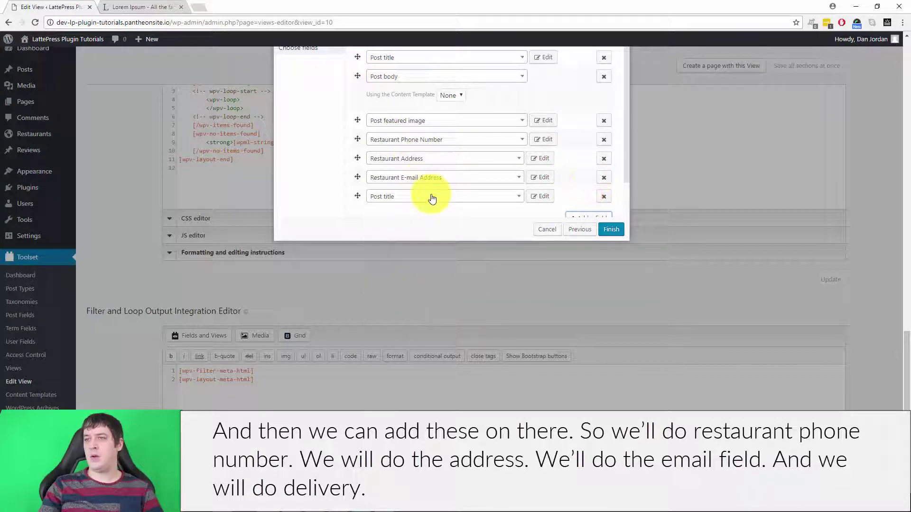
click(432, 196)
scroll(429, 204, down, 5)
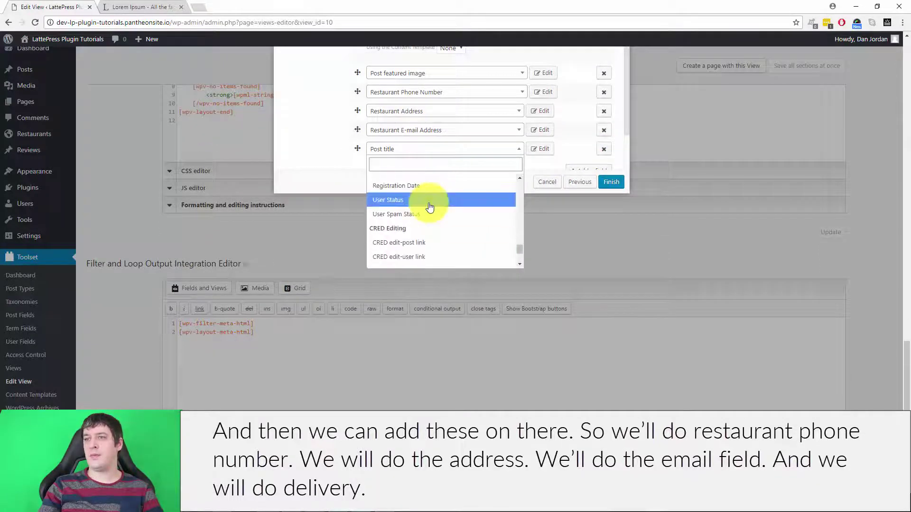
scroll(429, 206, down, 3)
scroll(428, 204, down, 1)
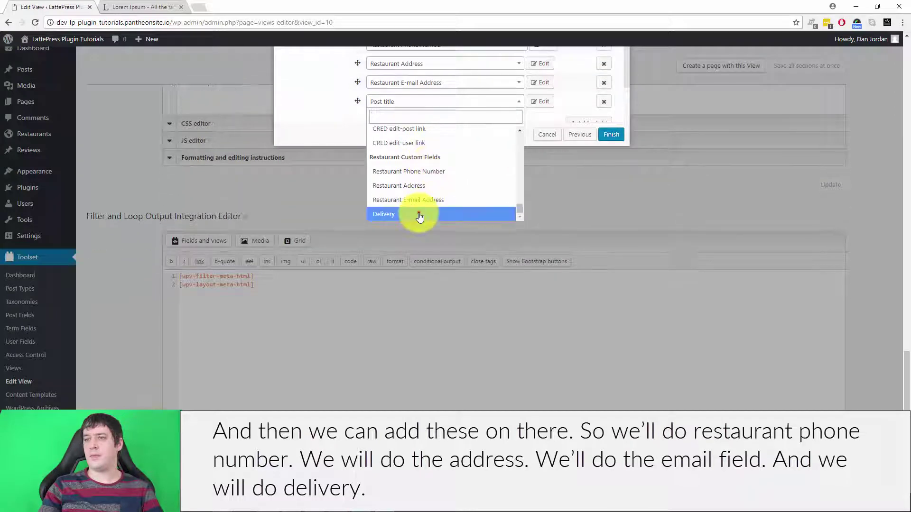
click(416, 212)
scroll(525, 244, up, 4)
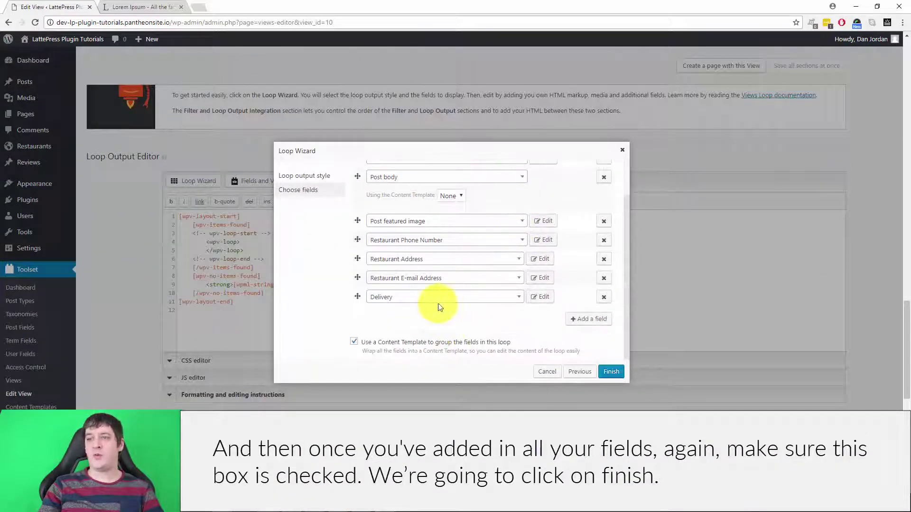
scroll(427, 285, down, 2)
click(608, 277)
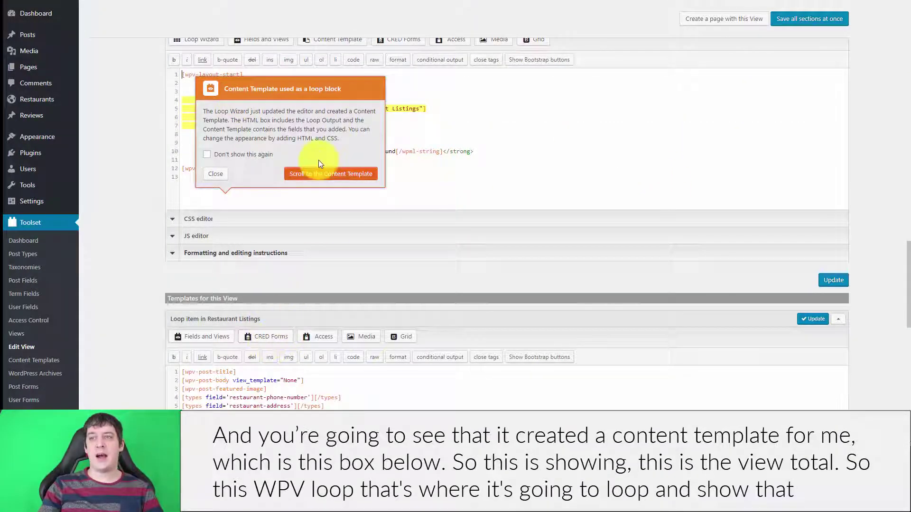
Review the generated wpv-loop output and loop item code, then save all sections of the view
click(320, 173)
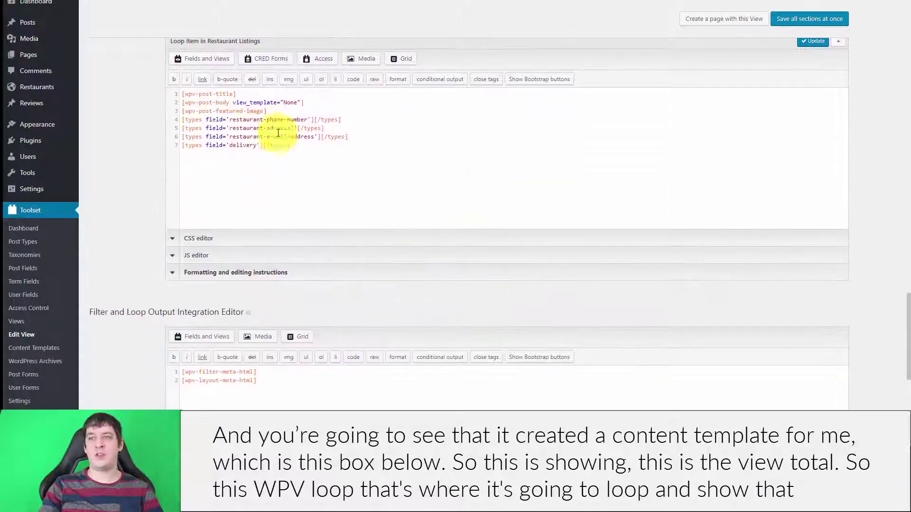
scroll(255, 179, up, 6)
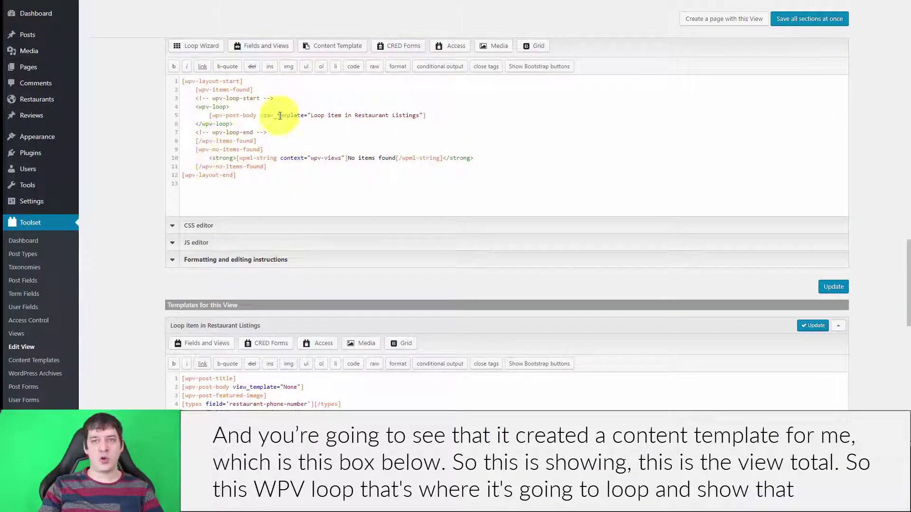
drag(196, 107, 245, 107)
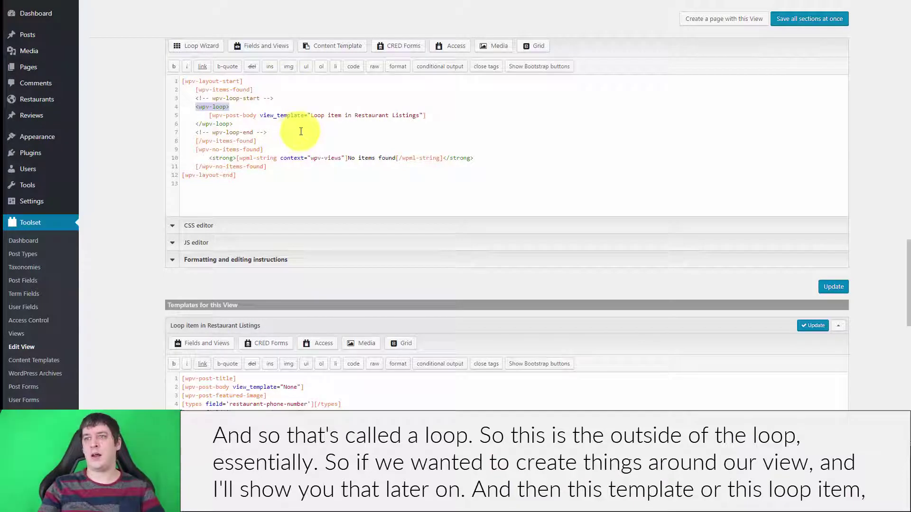
scroll(346, 118, down, 4)
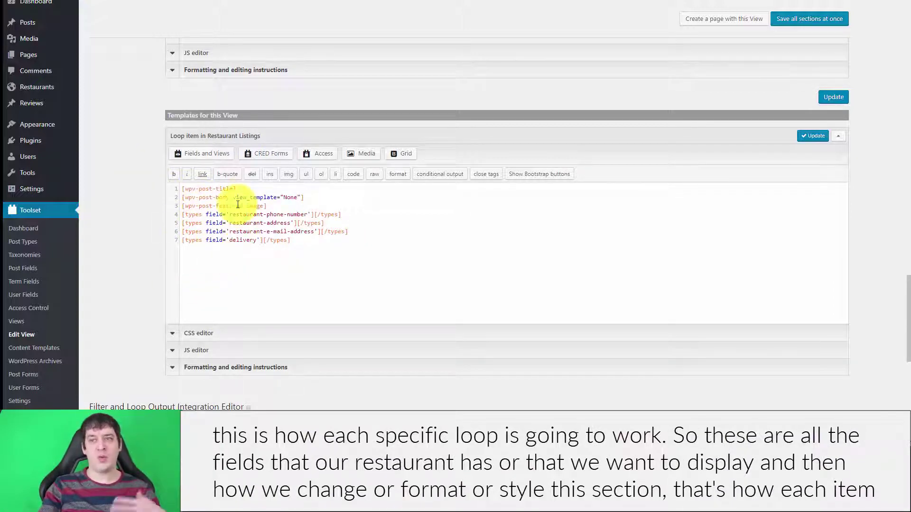
click(285, 197)
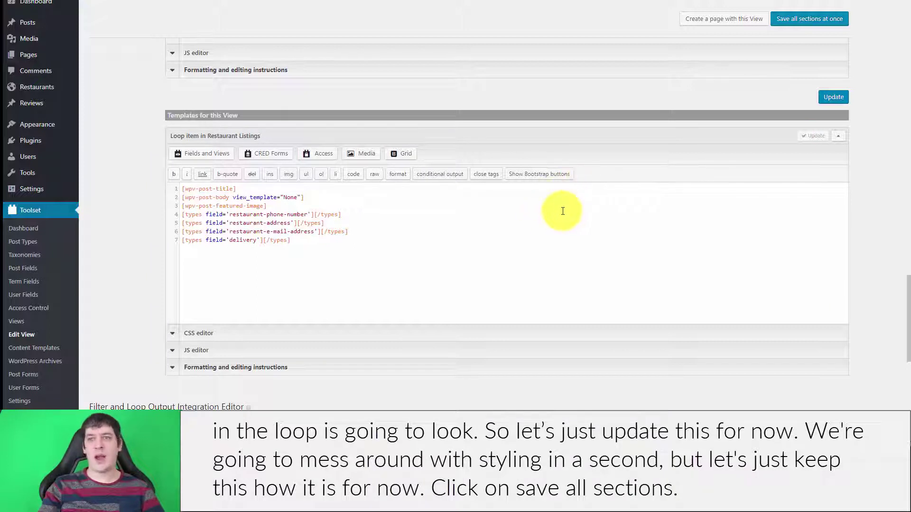
click(812, 19)
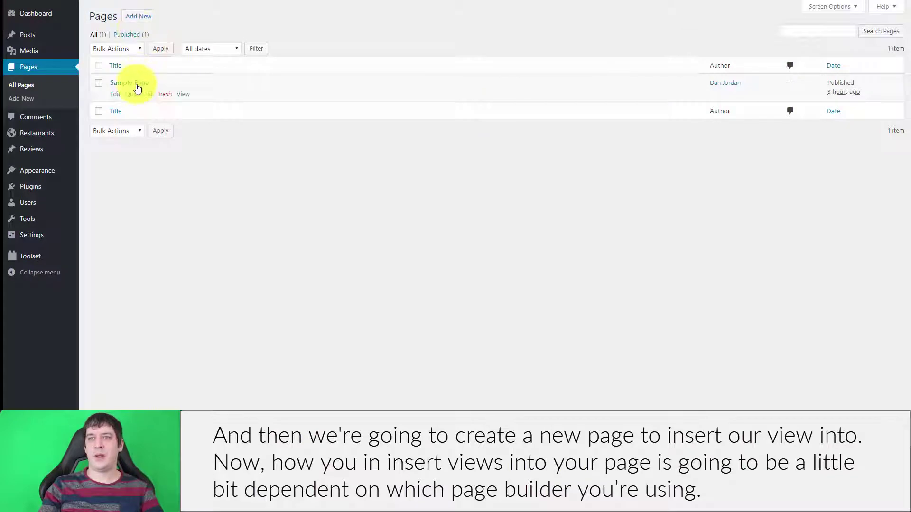
Trash the Sample Page and start a new page
click(164, 94)
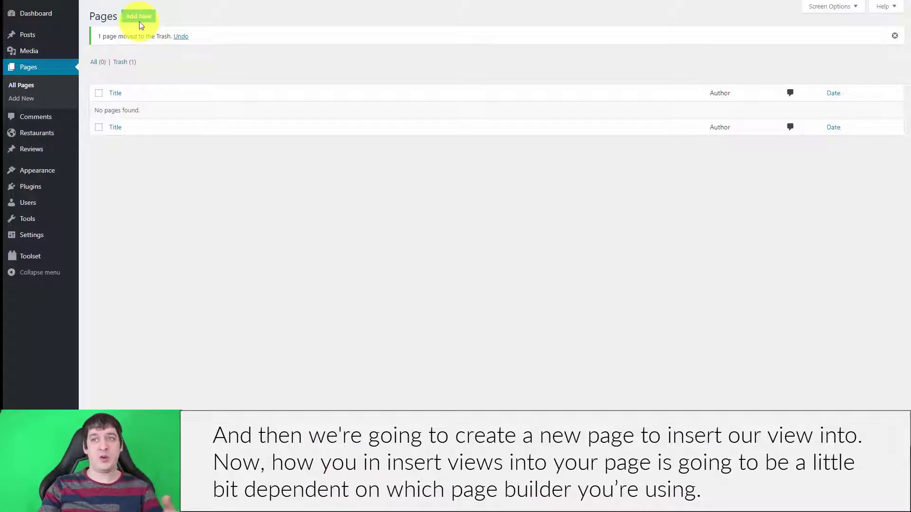
click(144, 18)
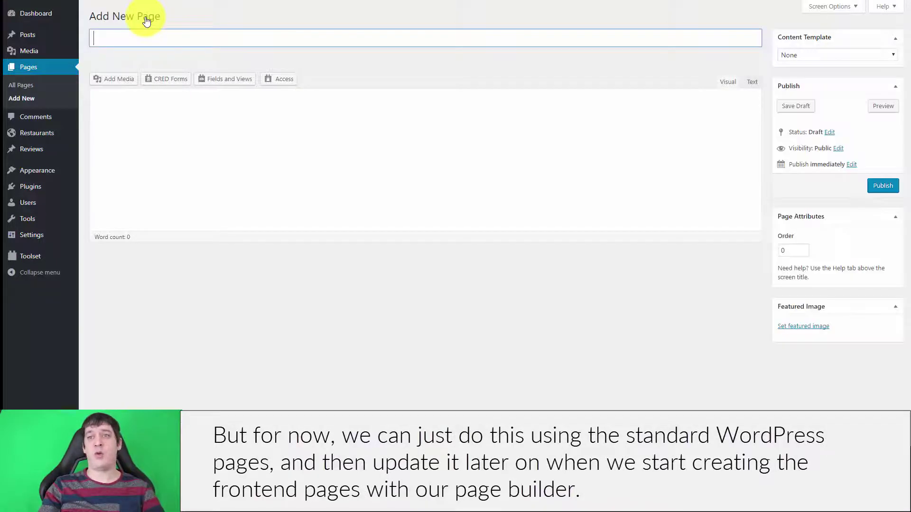
click(236, 39)
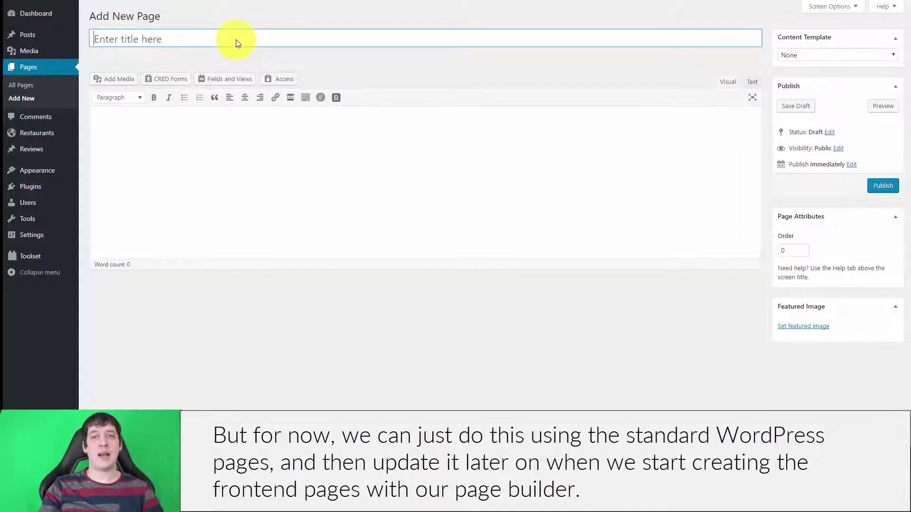
click(236, 40)
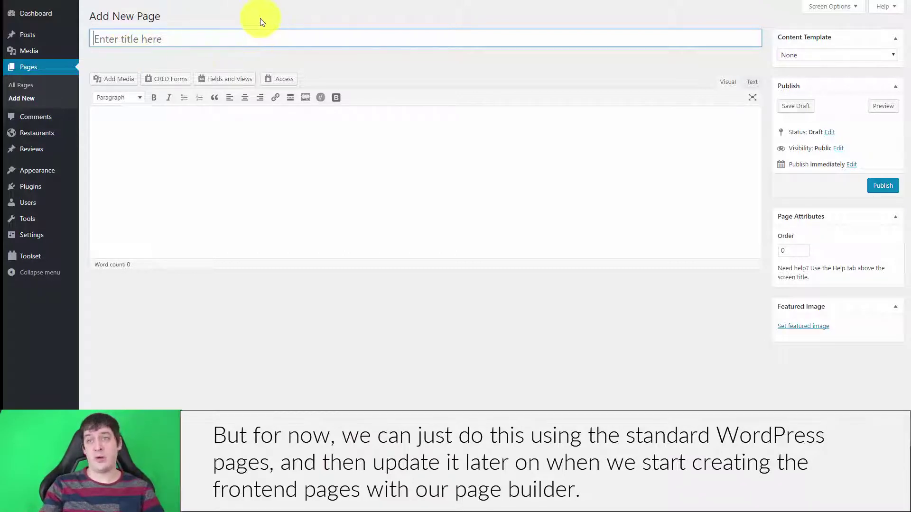
Title the new page 'Restaurant Directory'
text(Restau)
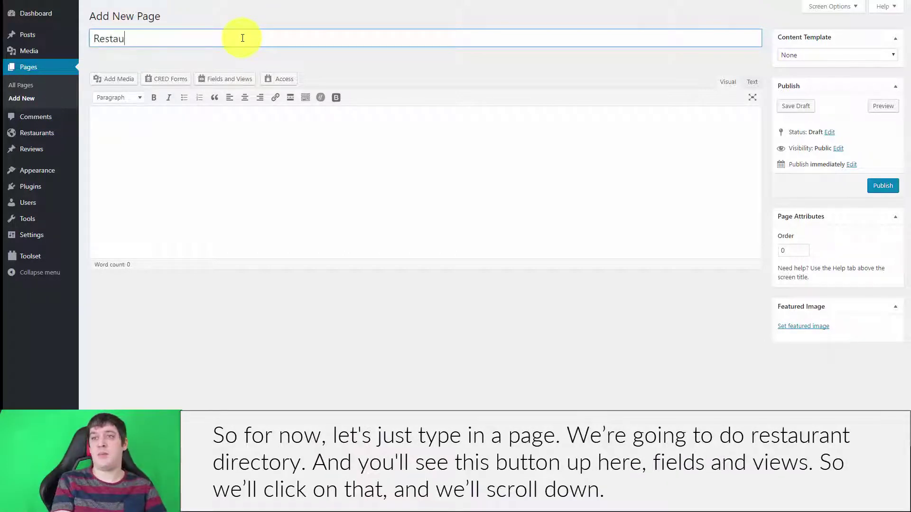
text(rant Listings)
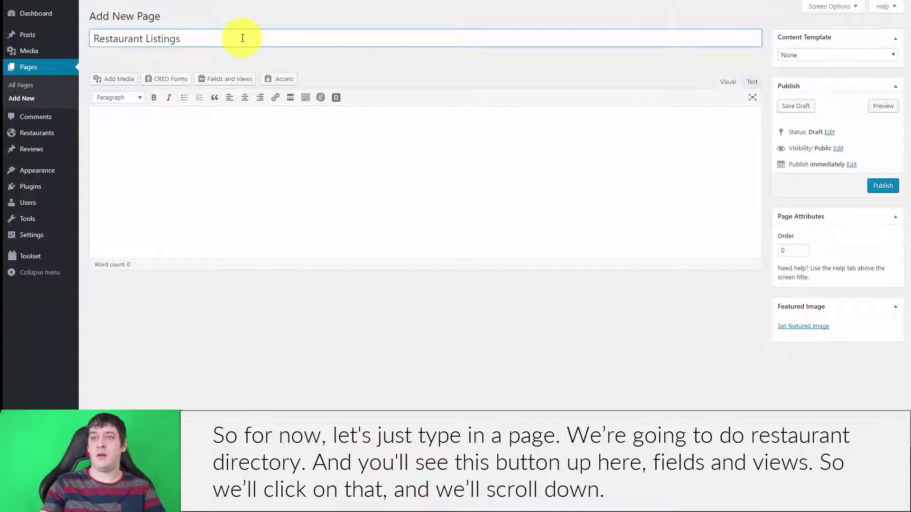
key(BackSpace)
key(BackSpace)
key(BackSpace)
key(BackSpace)
key(BackSpace)
key(BackSpace)
key(BackSpace)
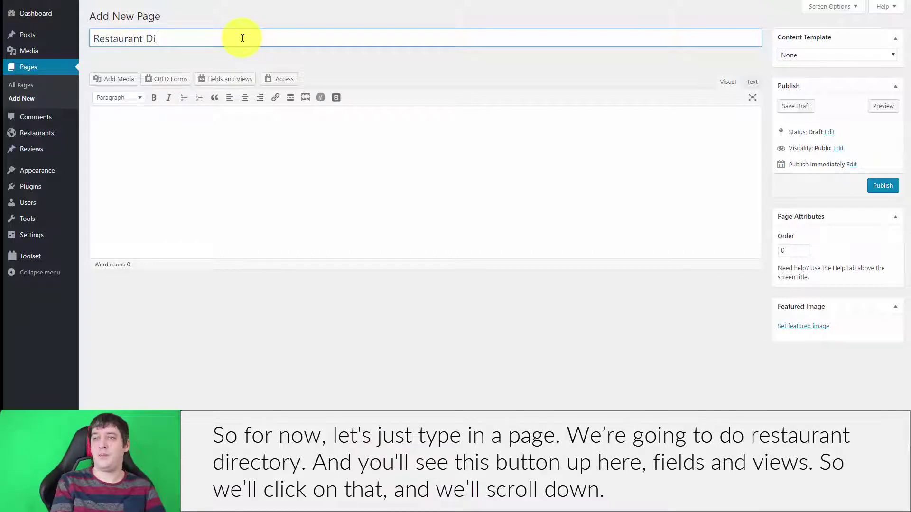
text(Directory)
click(226, 140)
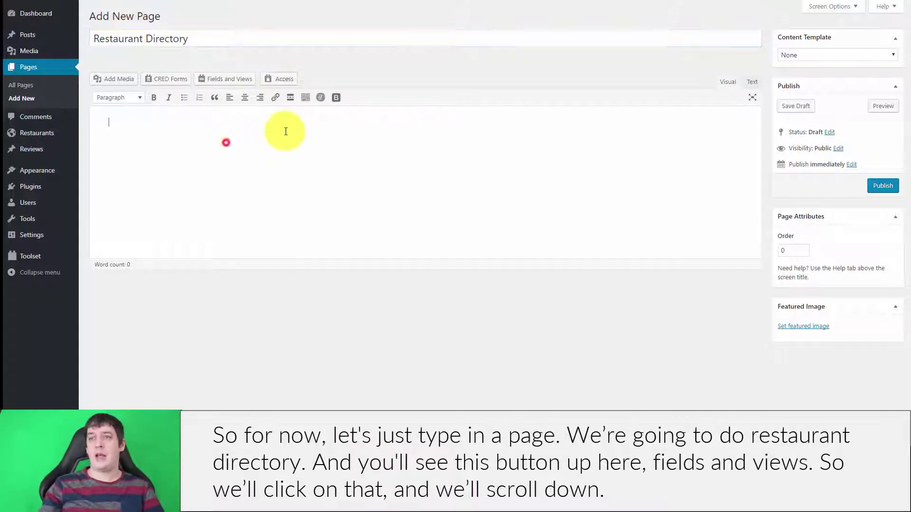
click(223, 81)
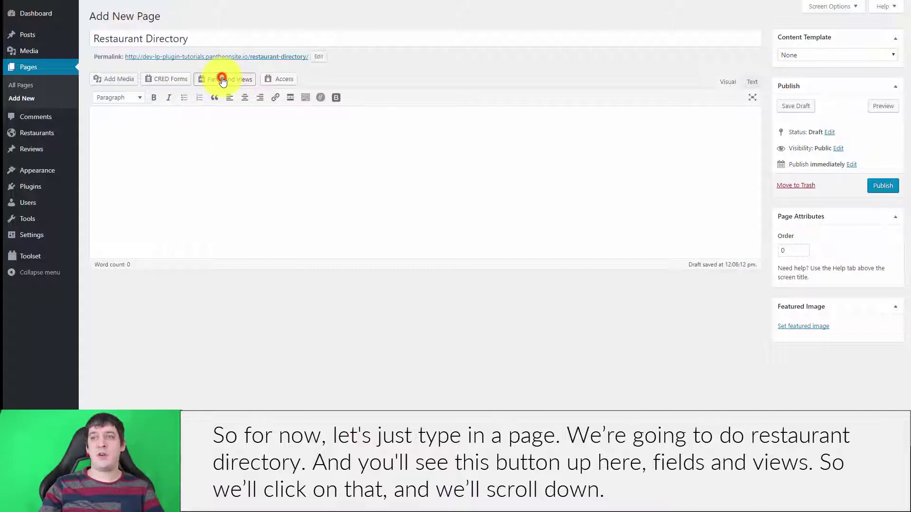
Insert the Restaurant Listings Post View shortcode into the page and publish it
scroll(195, 142, down, 2)
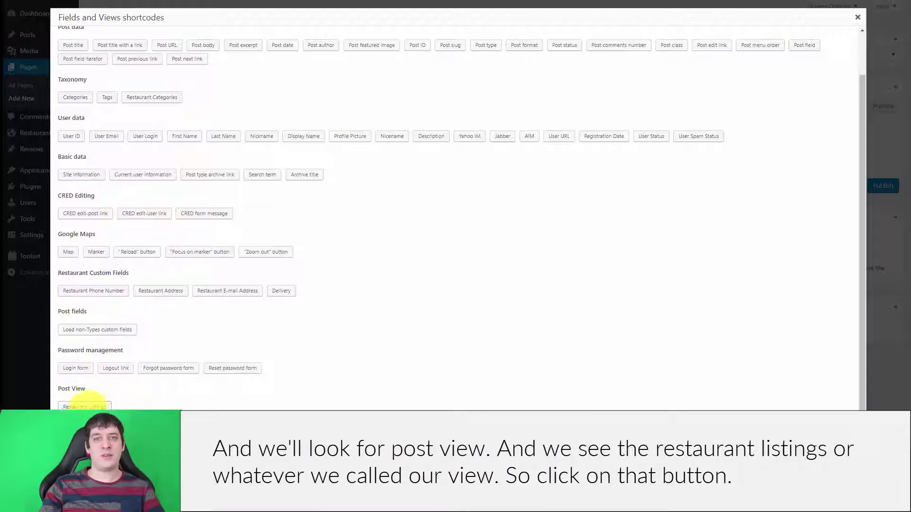
click(84, 406)
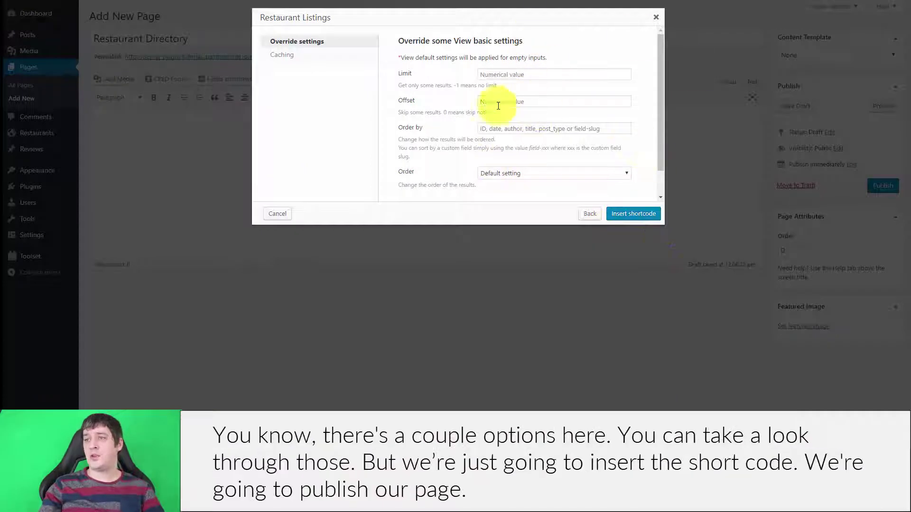
scroll(580, 116, down, 2)
scroll(571, 57, up, 2)
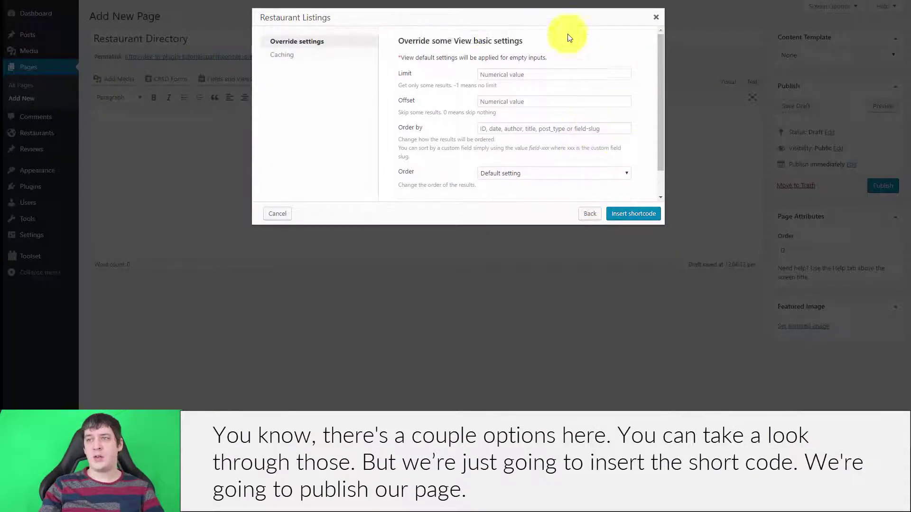
click(635, 213)
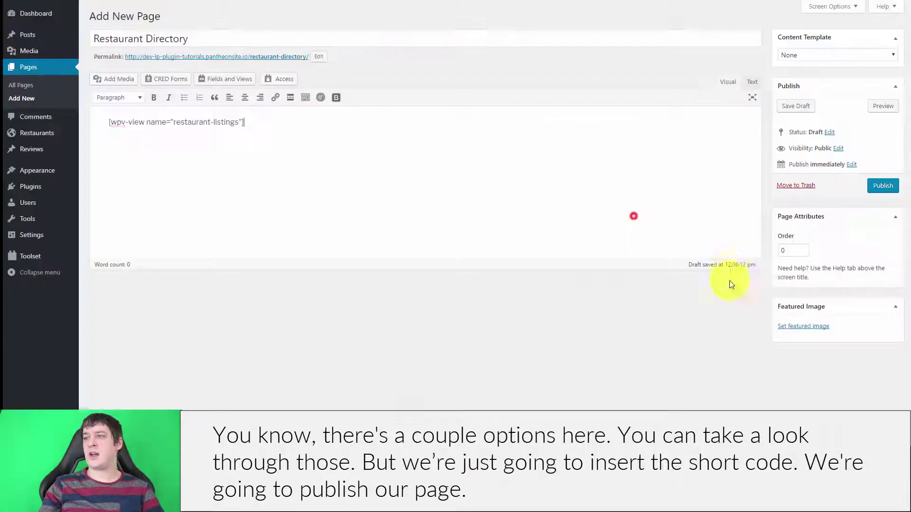
click(883, 186)
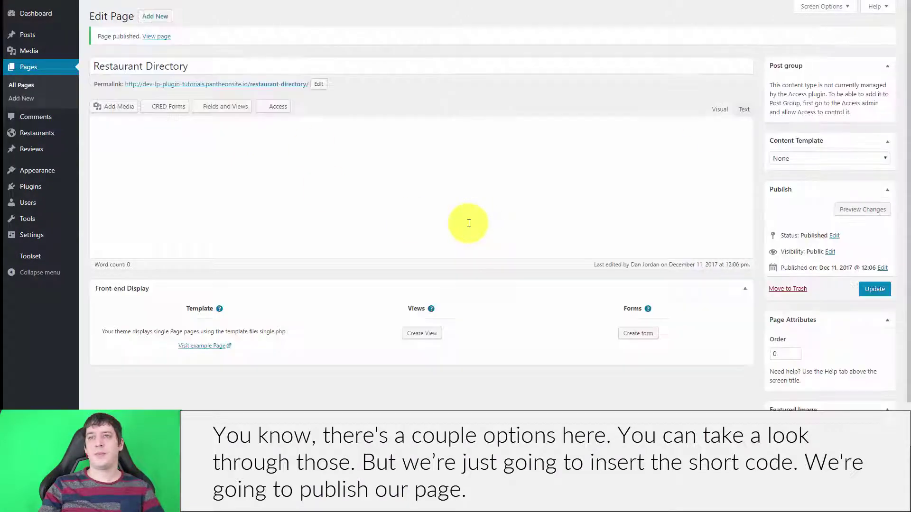
Open the published Restaurant Directory page and scroll through its unstyled restaurant listings
click(261, 86)
right_click(262, 90)
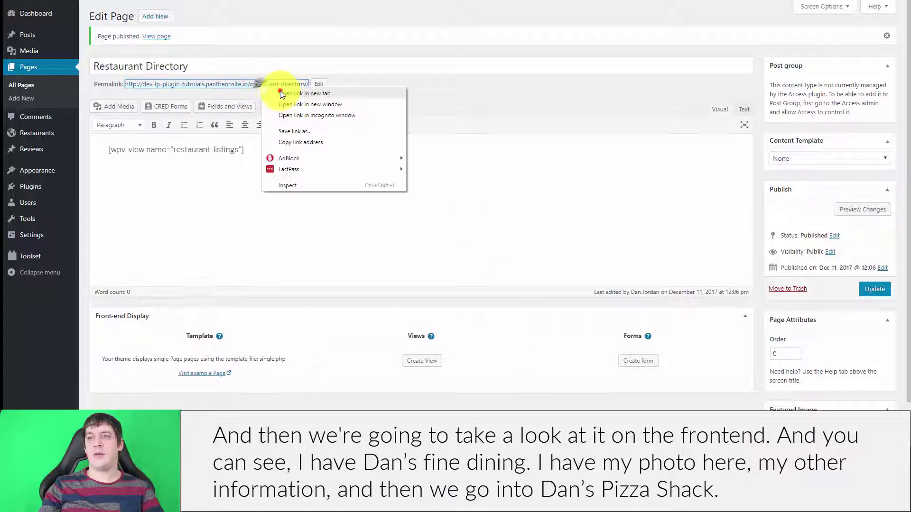
click(283, 86)
click(284, 85)
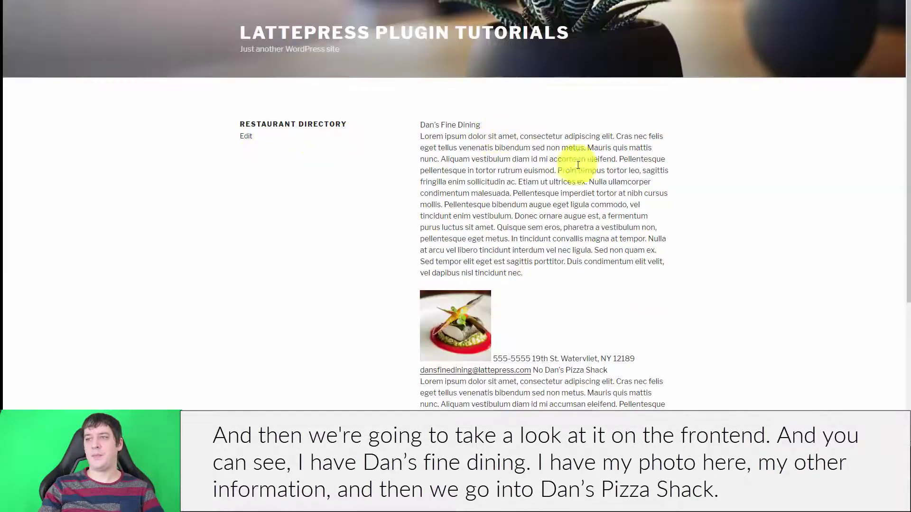
scroll(617, 180, down, 6)
scroll(616, 190, up, 5)
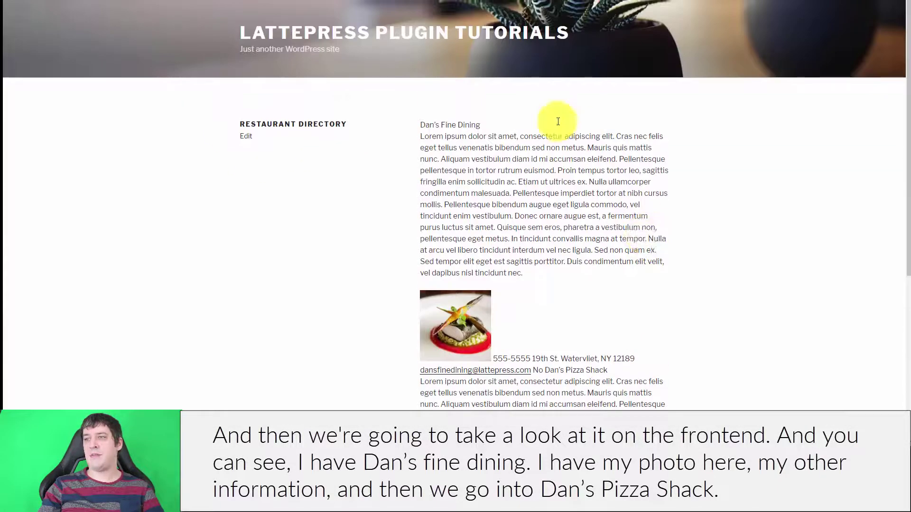
scroll(493, 175, down, 3)
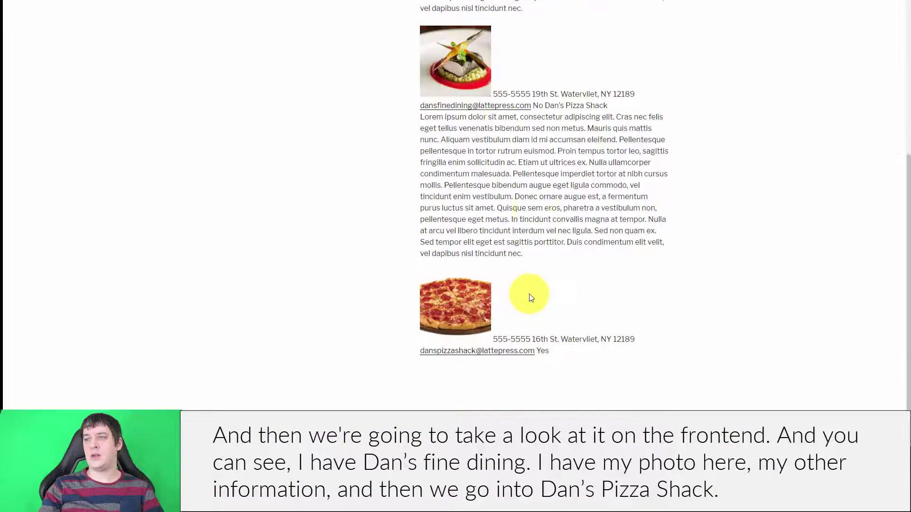
scroll(529, 299, down, 3)
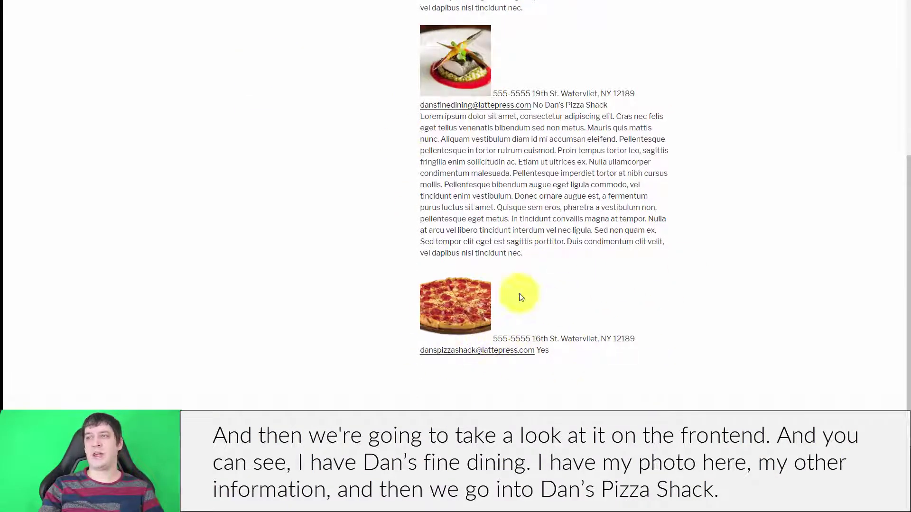
scroll(641, 341, up, 2)
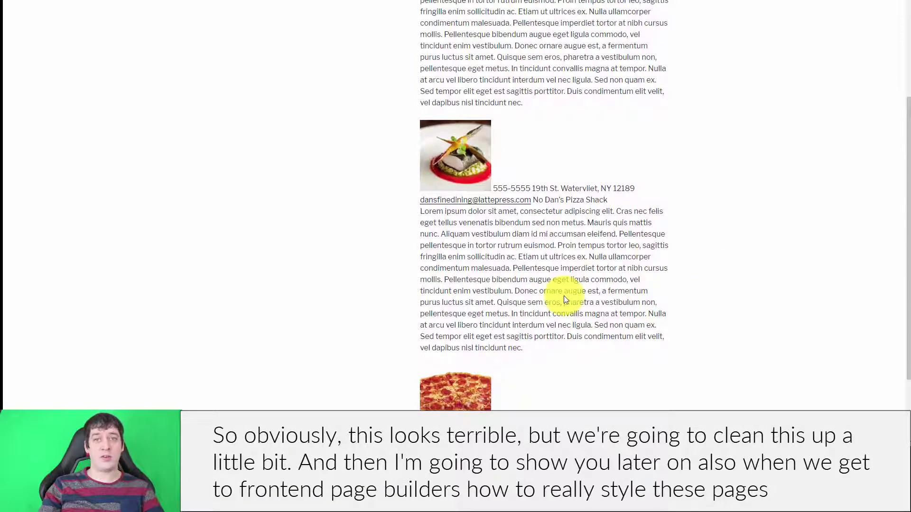
scroll(521, 285, up, 4)
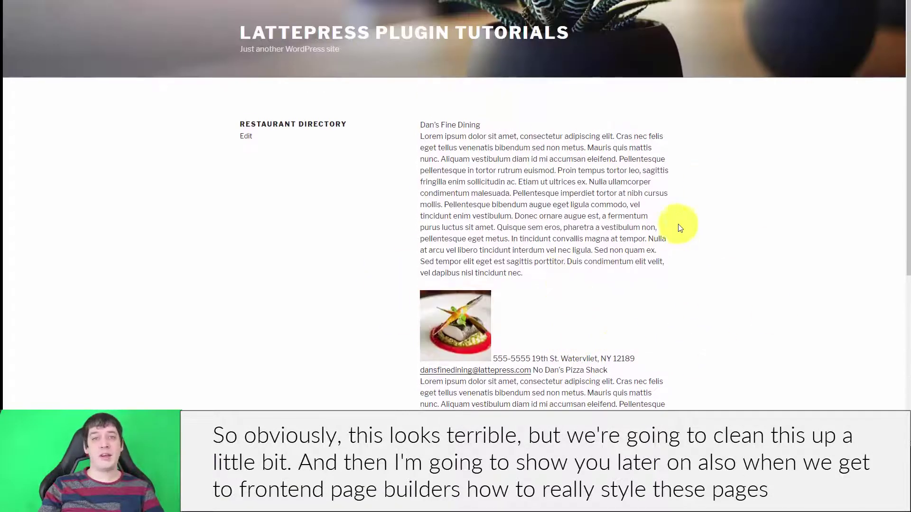
scroll(711, 248, down, 1)
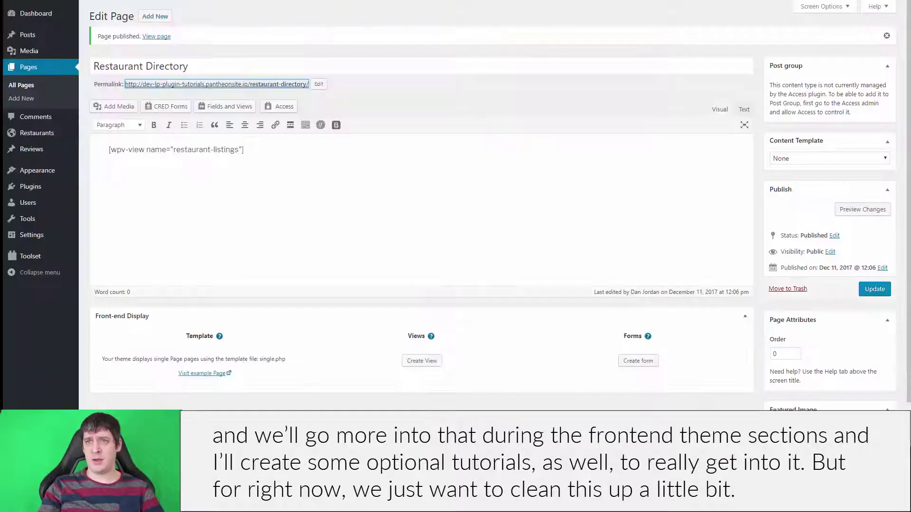
Edit the Restaurant Listings view from Toolset Views and scroll to its loop item template
mouse_move(34, 256)
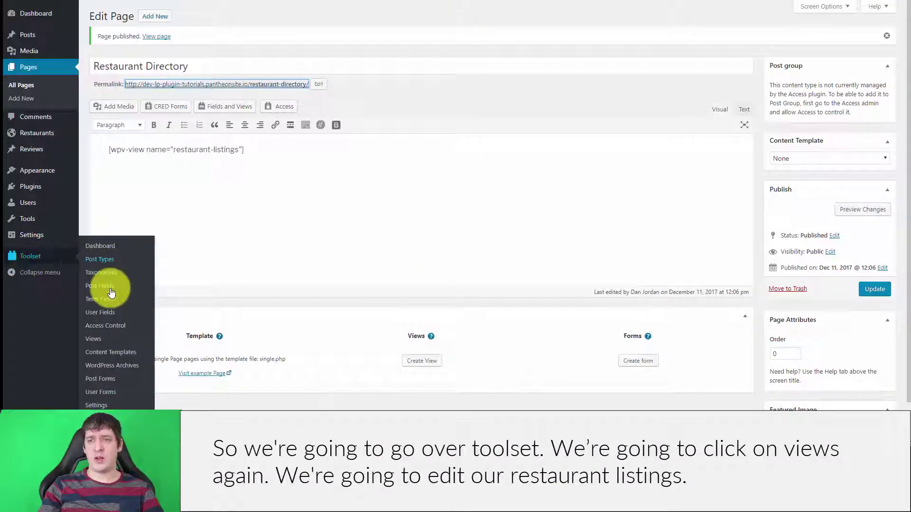
click(95, 338)
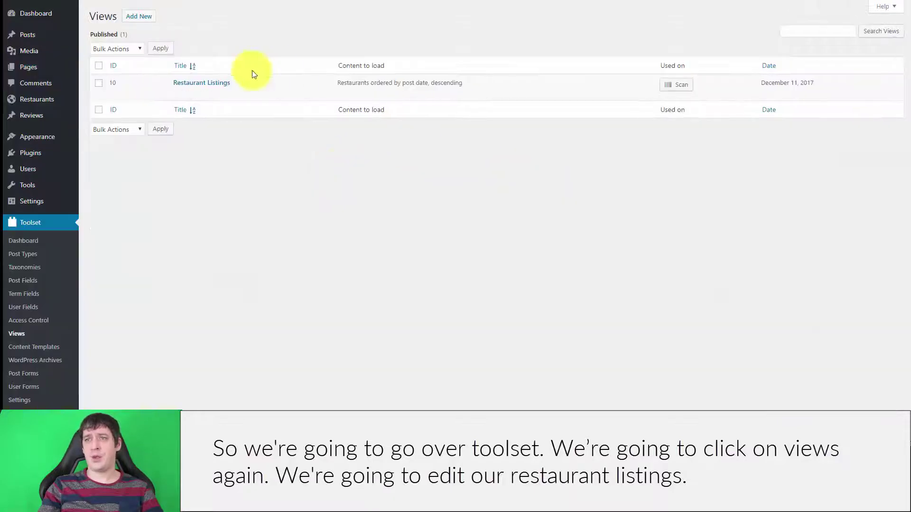
click(177, 92)
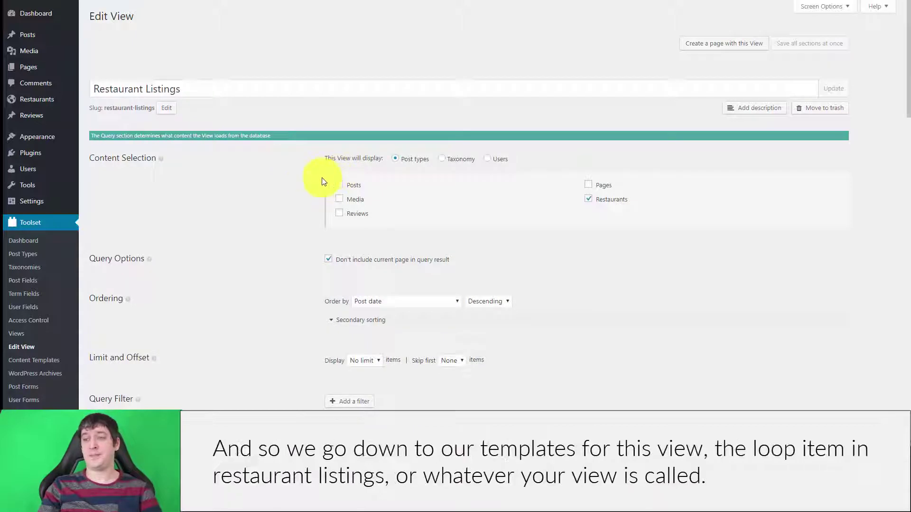
scroll(300, 184, down, 20)
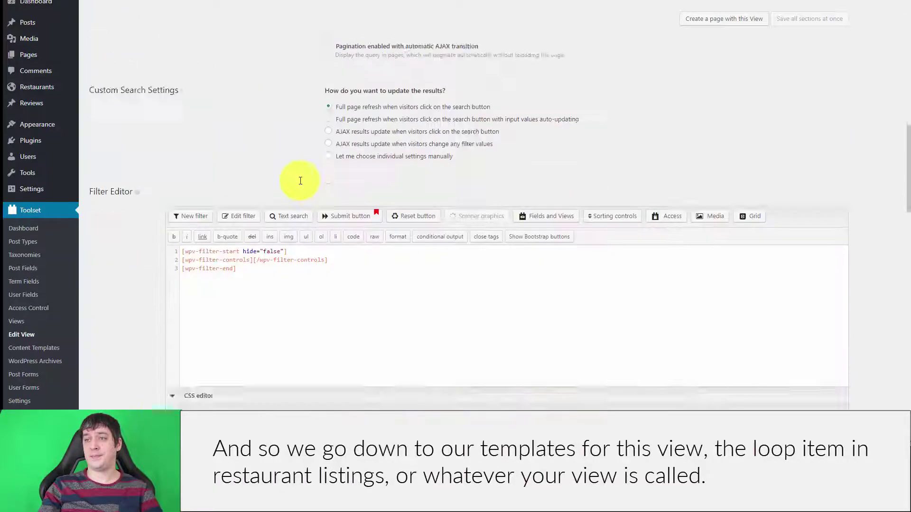
scroll(289, 173, down, 3)
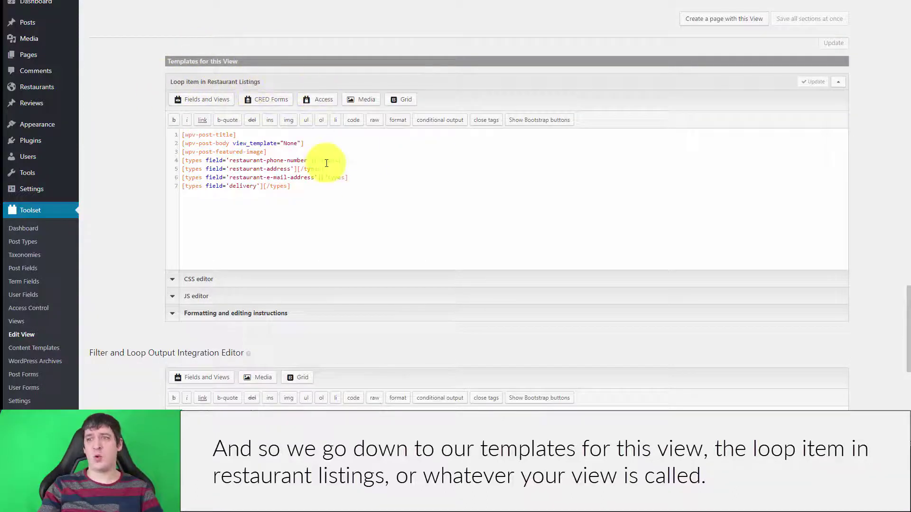
Wrap the post title shortcode in <h1> and the post body in <p> tags
click(271, 133)
click(183, 134)
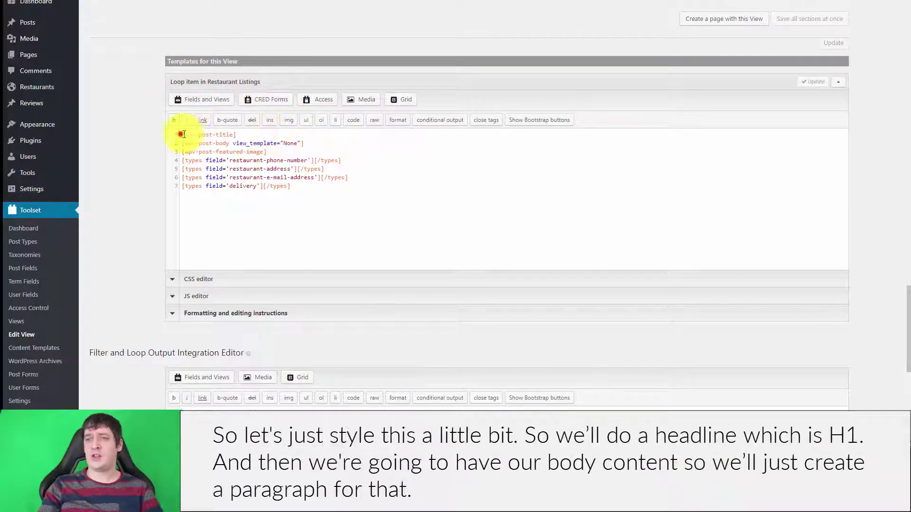
text(<h1>)
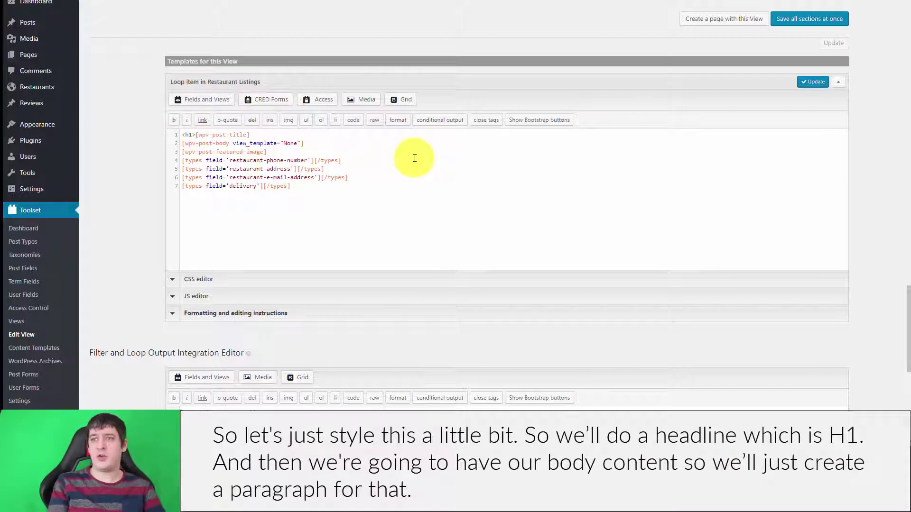
click(270, 136)
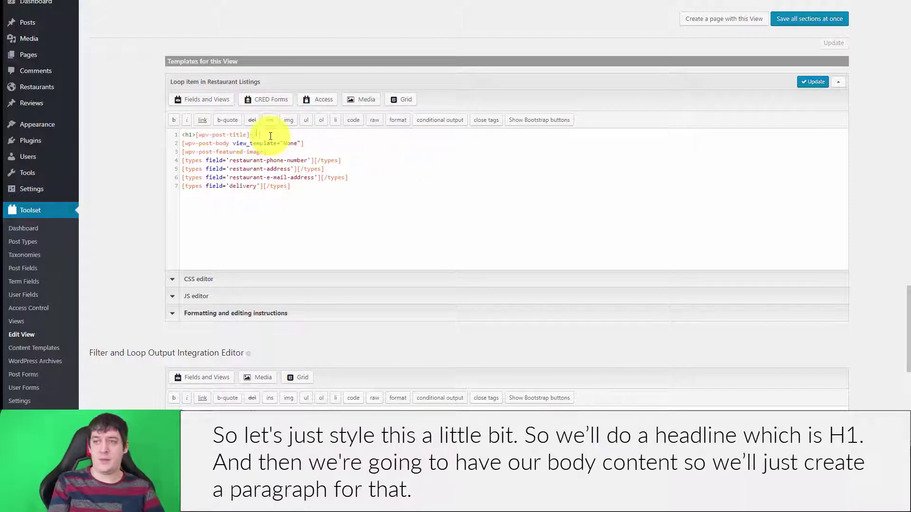
key(Return)
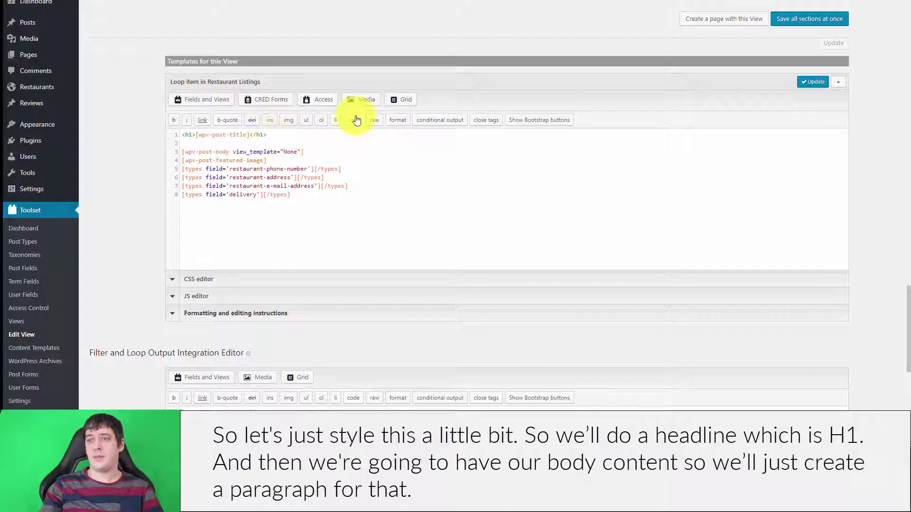
text(<p>)
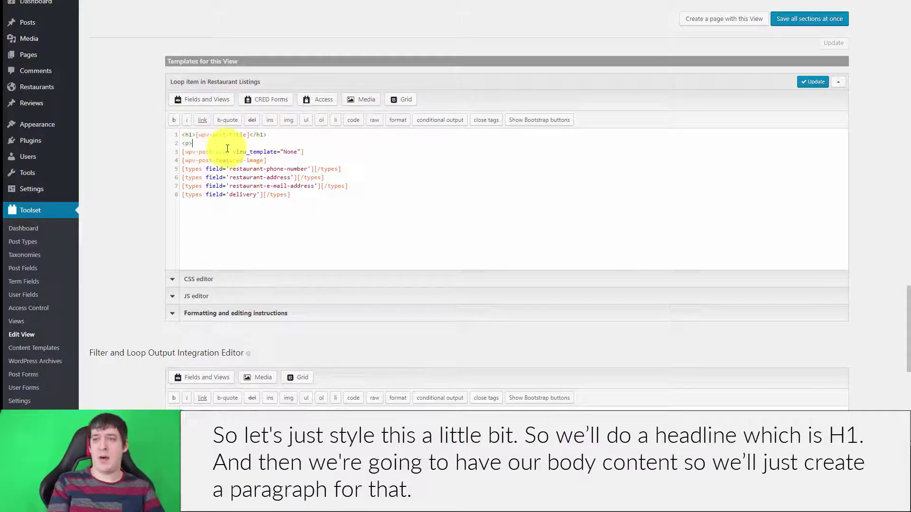
click(182, 151)
key(BackSpace)
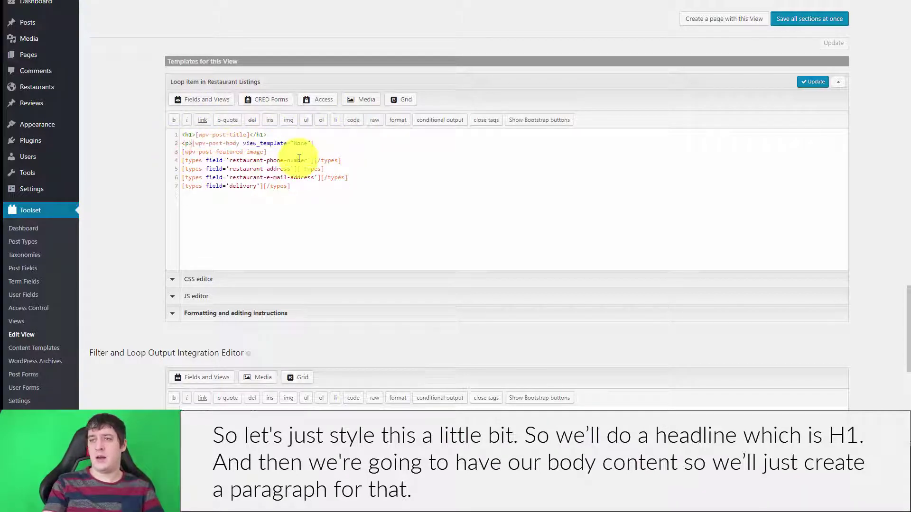
click(331, 139)
text(</p>)
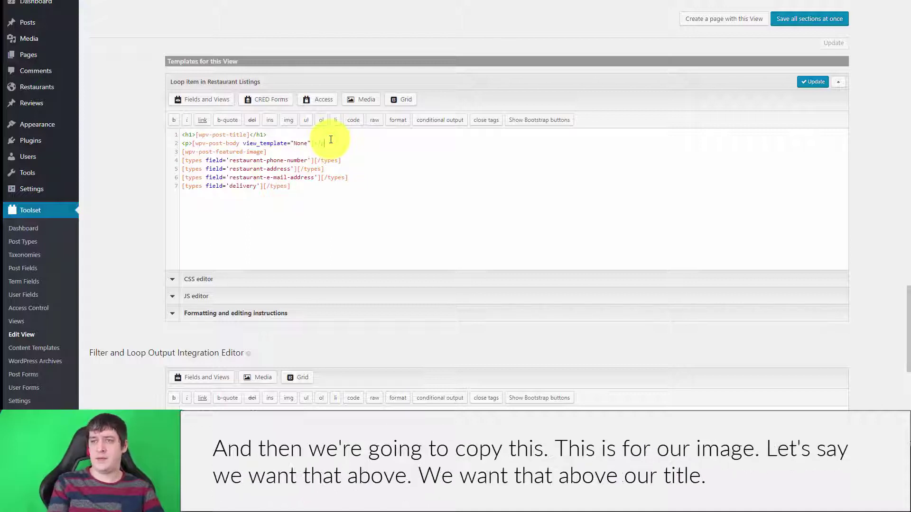
Move the featured image shortcode to the first line and remove the leftover empty line
drag(273, 152, 175, 152)
key(ctrl+x)
click(294, 135)
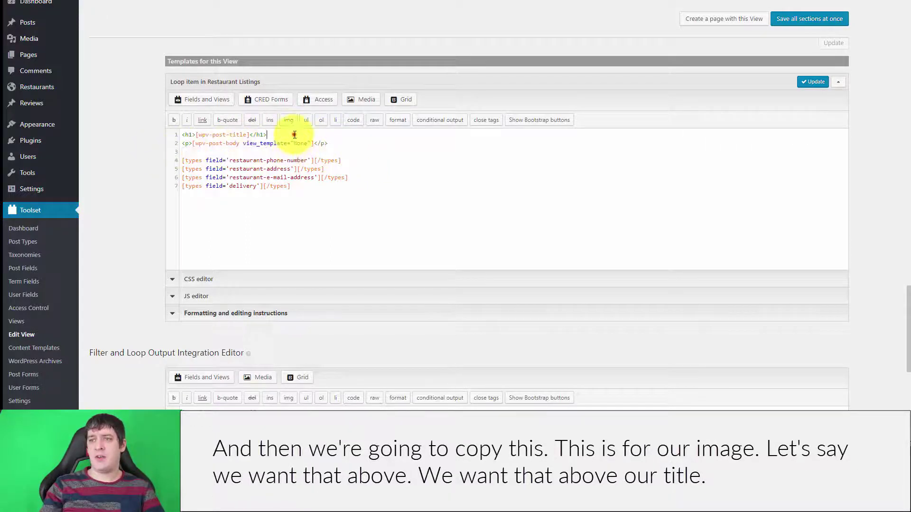
click(183, 137)
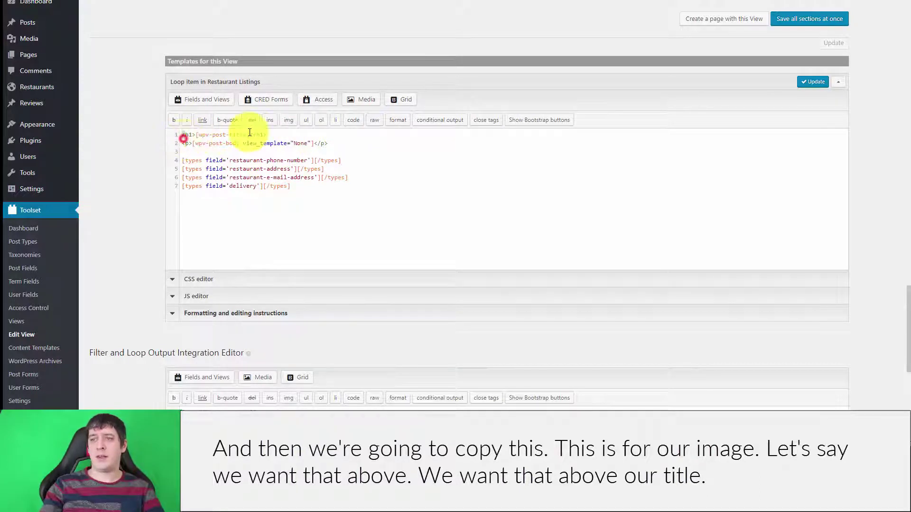
key(Return)
key(Up)
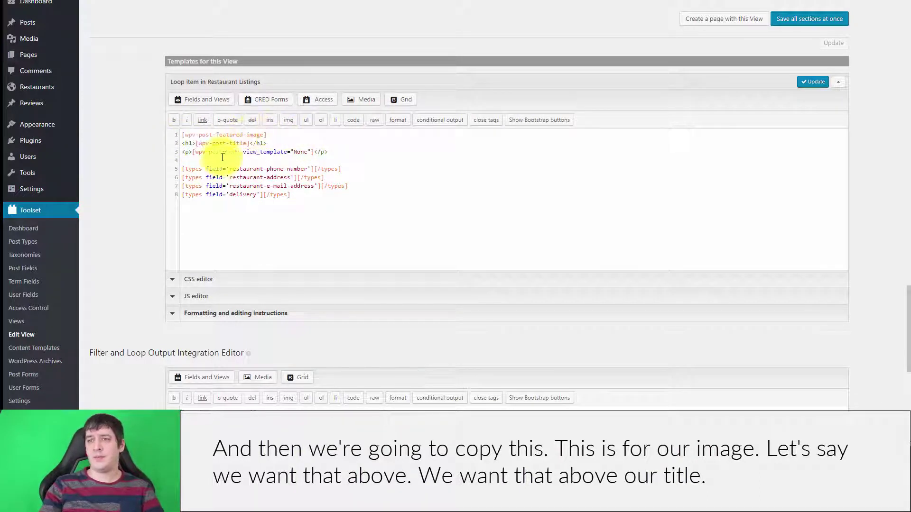
click(220, 164)
key(BackSpace)
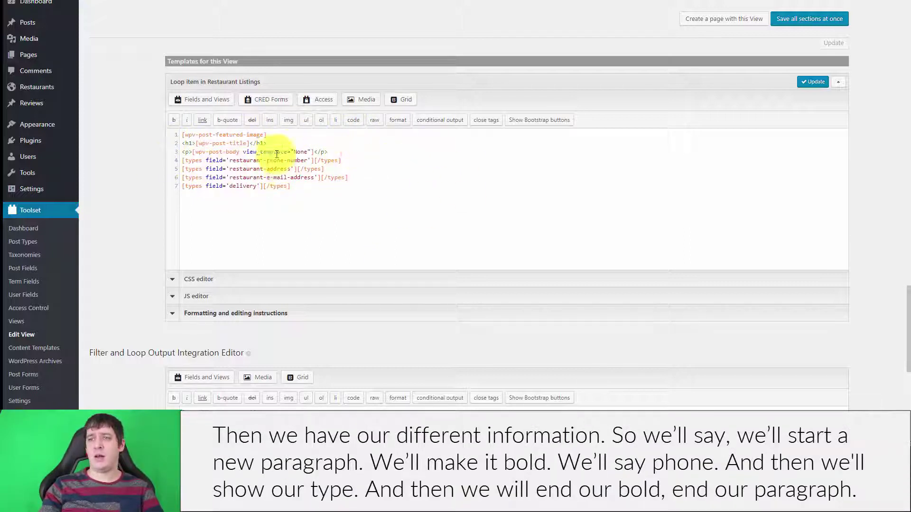
Wrap the phone field in <p><strong>Phone: …</strong></p> and begin an address paragraph
key(Return)
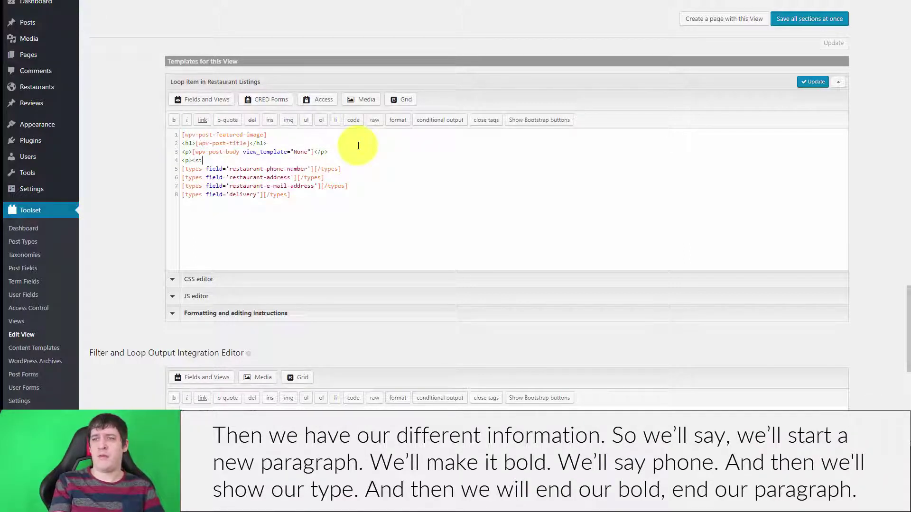
text(<p><strong>Phone:)
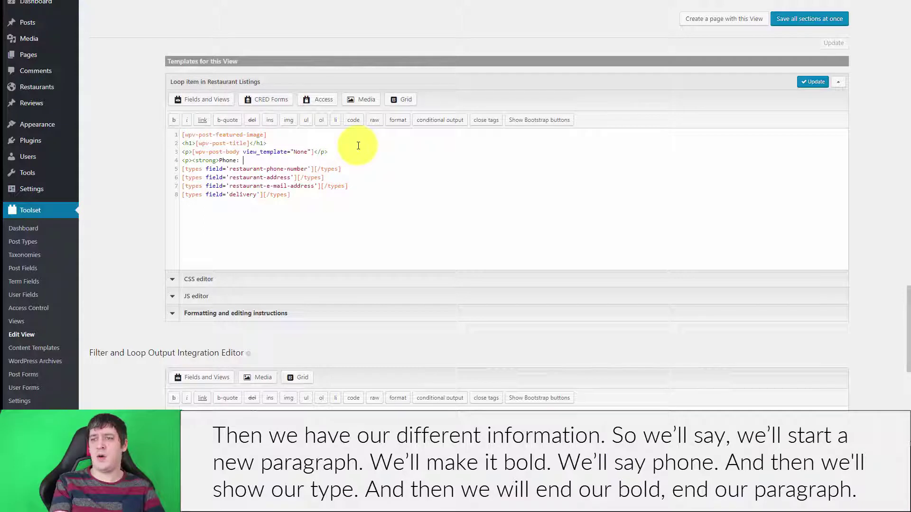
key(Delete)
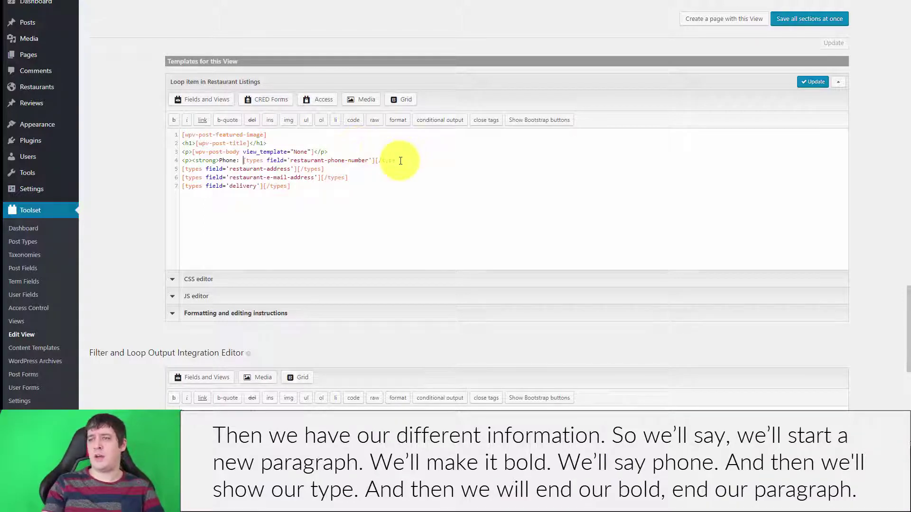
click(415, 159)
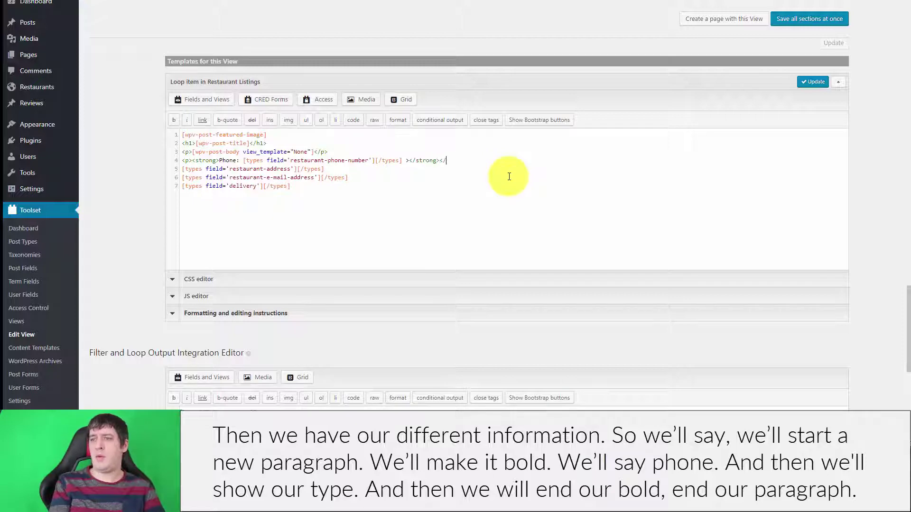
text(></strong></p>)
key(Return)
text(<p>)
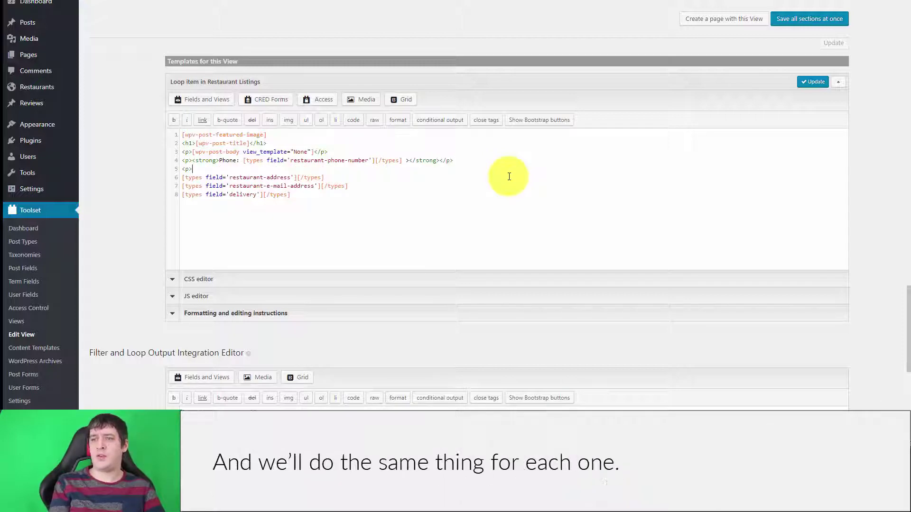